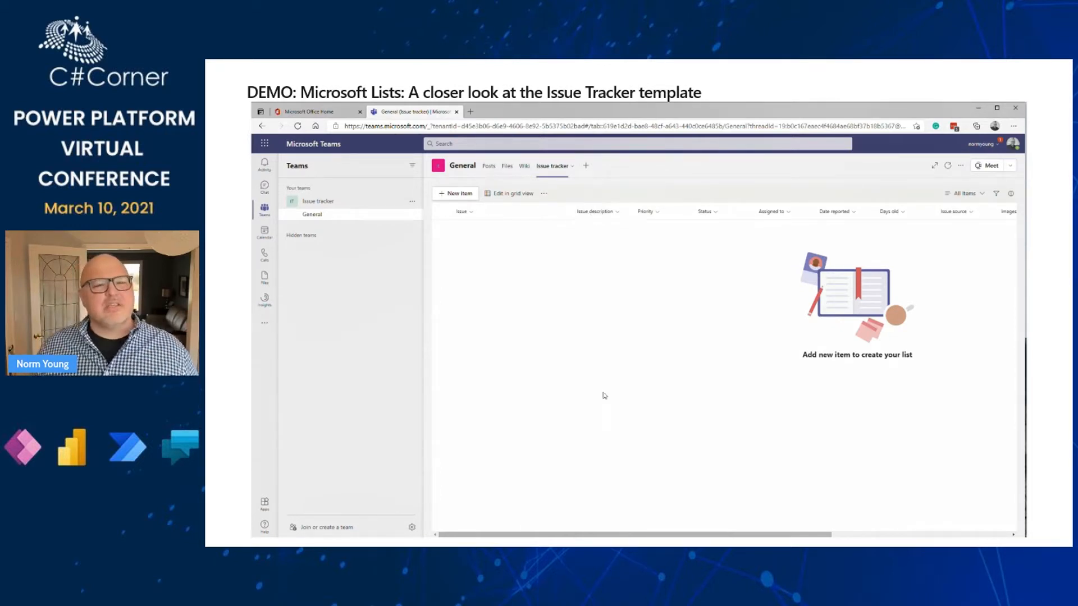
mouse_move(554, 535)
left_mouse_down()
mouse_move(728, 535)
mouse_move(554, 535)
left_mouse_up()
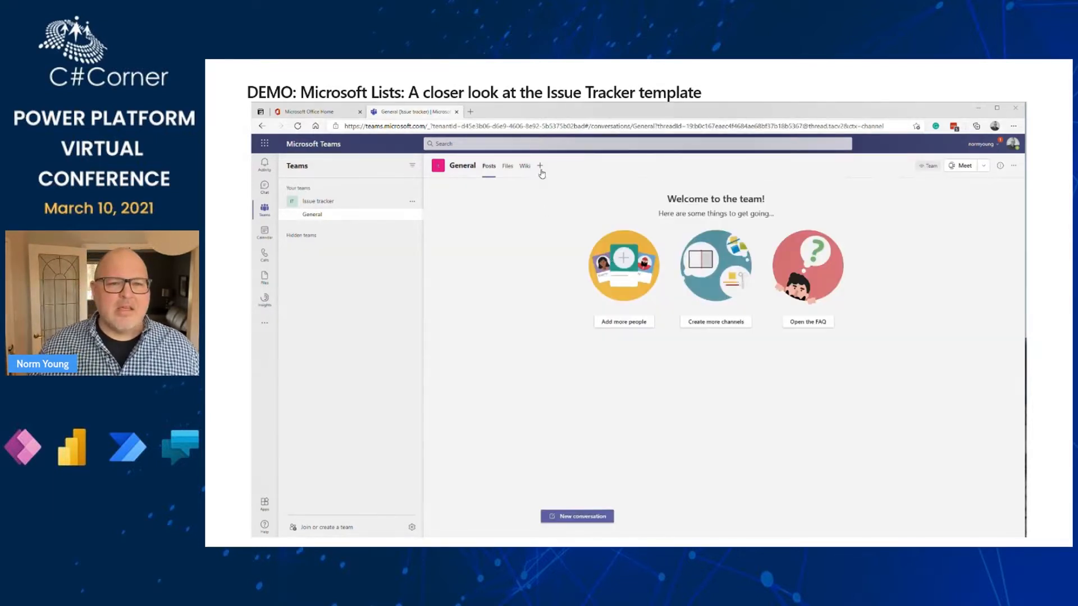
Start adding a new tab to the General channel of the Issue tracker team
left_click(542, 167)
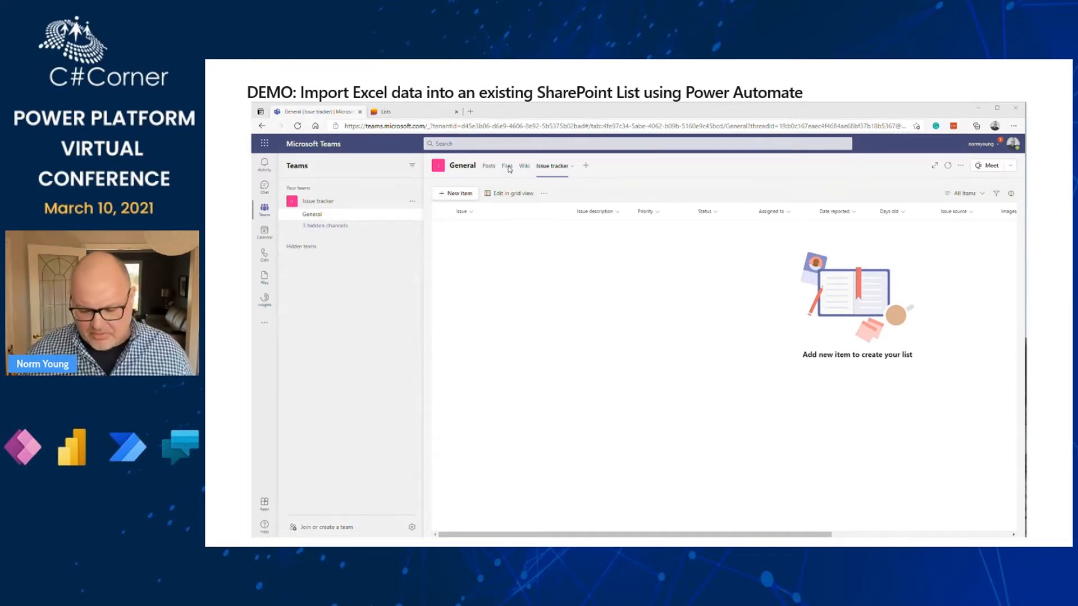
left_click(349, 526)
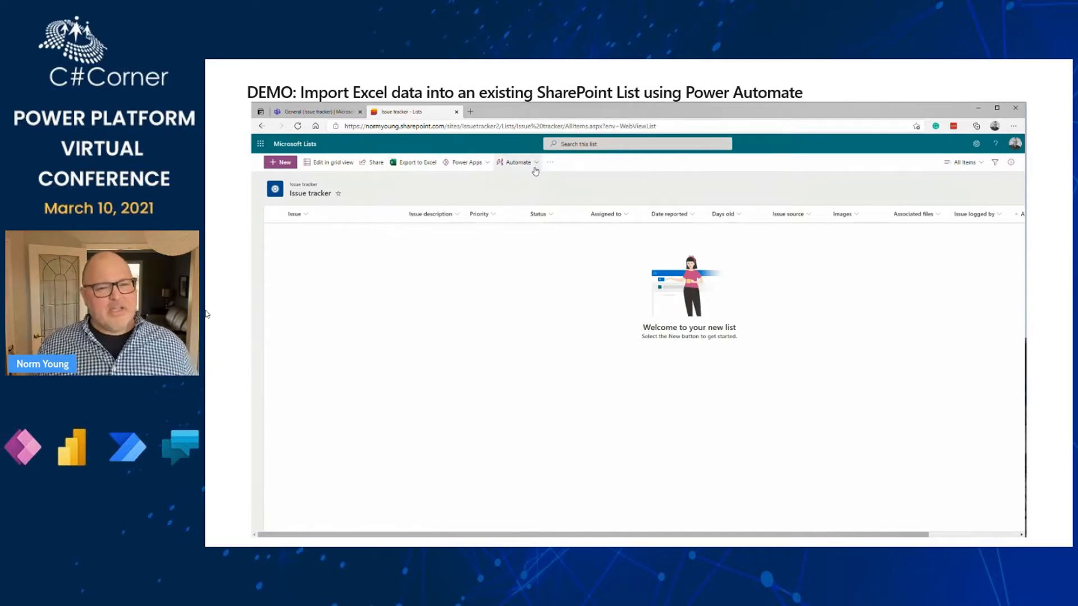
Open the existing Power Automate flows from the Issue tracker list and start a new scheduled cloud flow
mouse_move(538, 223)
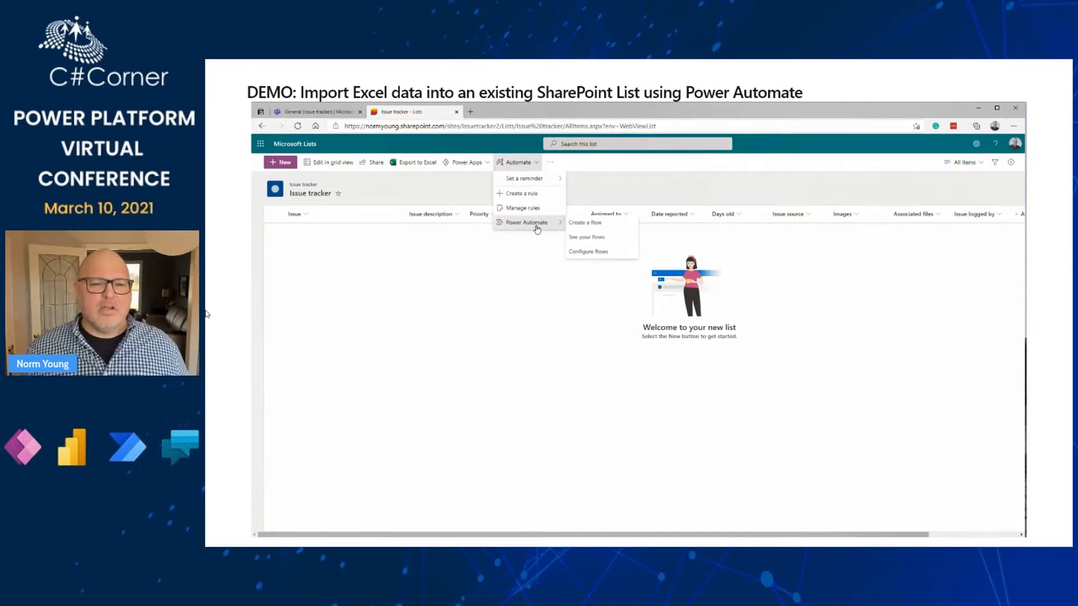
left_click(599, 241)
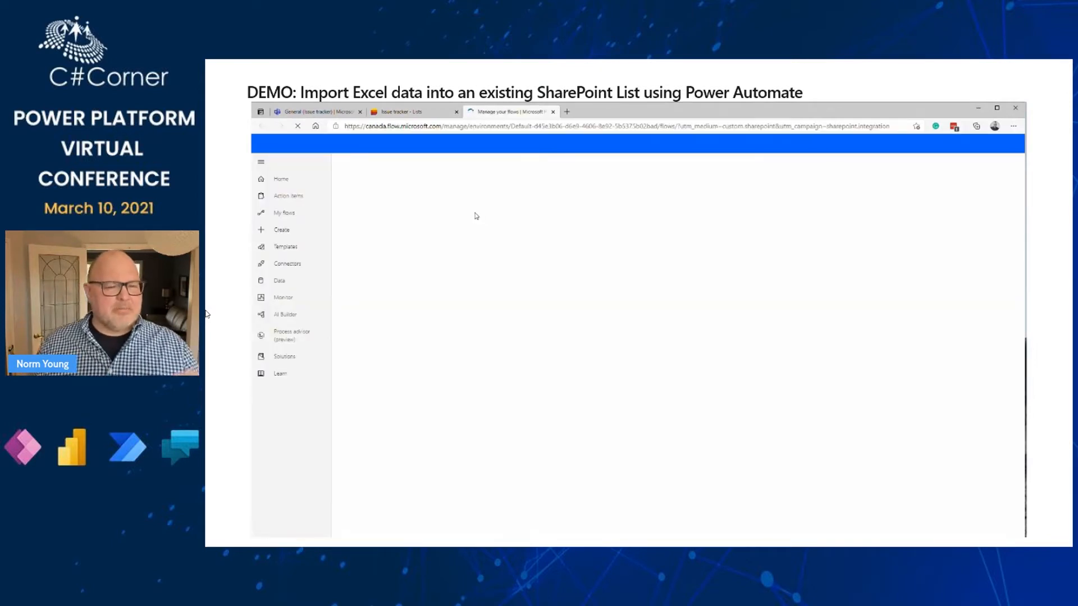
left_click(369, 162)
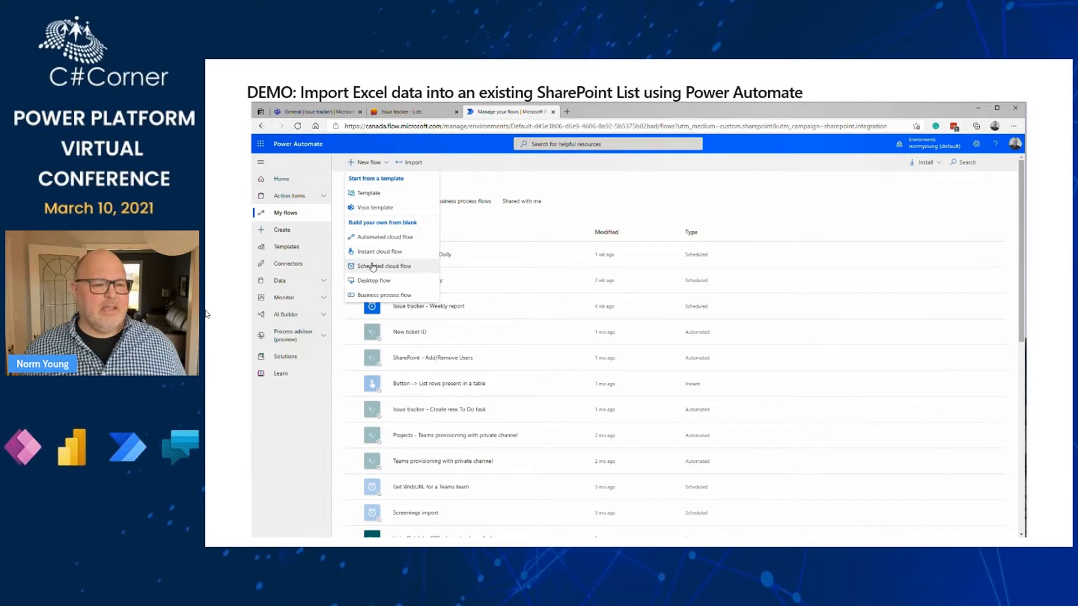
left_click(374, 266)
Name the scheduled flow "Issue Tracker - Import", set it to repeat every 1 month, and create it
left_click(733, 262)
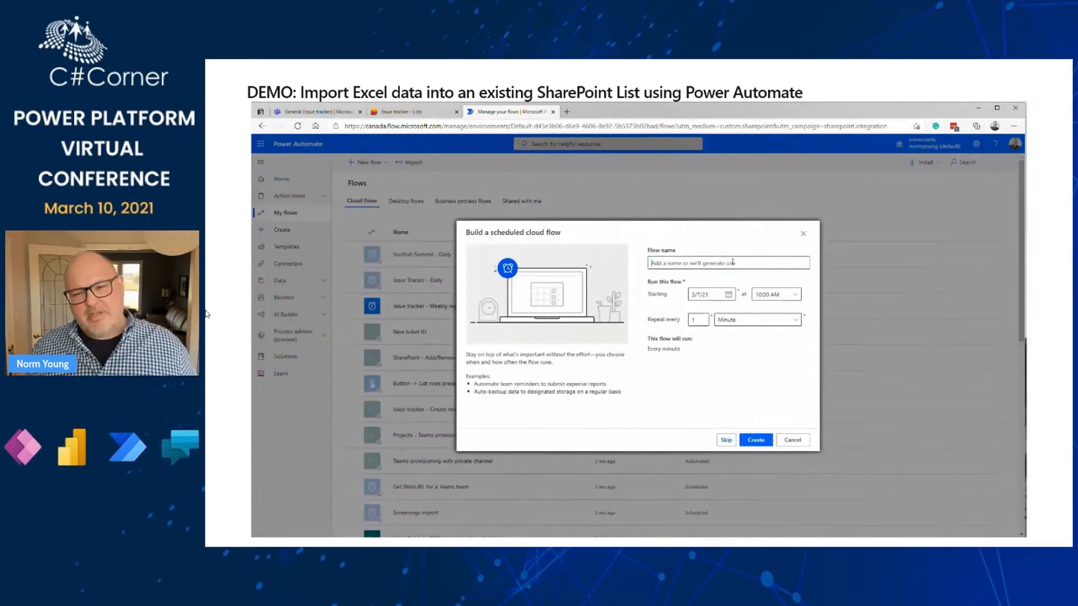
type("Issue ")
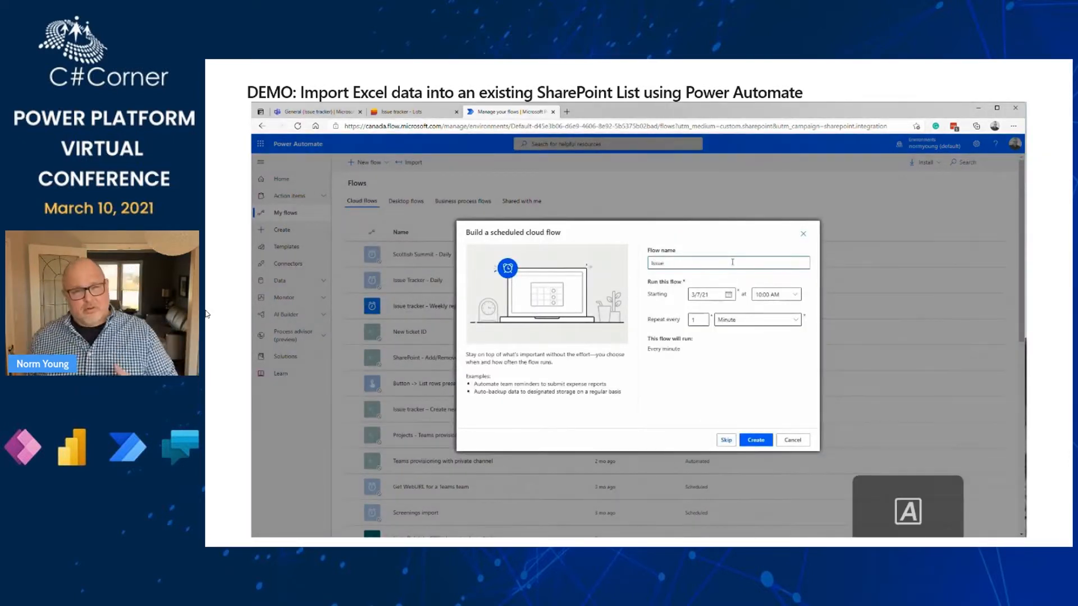
type("Tracker - Import")
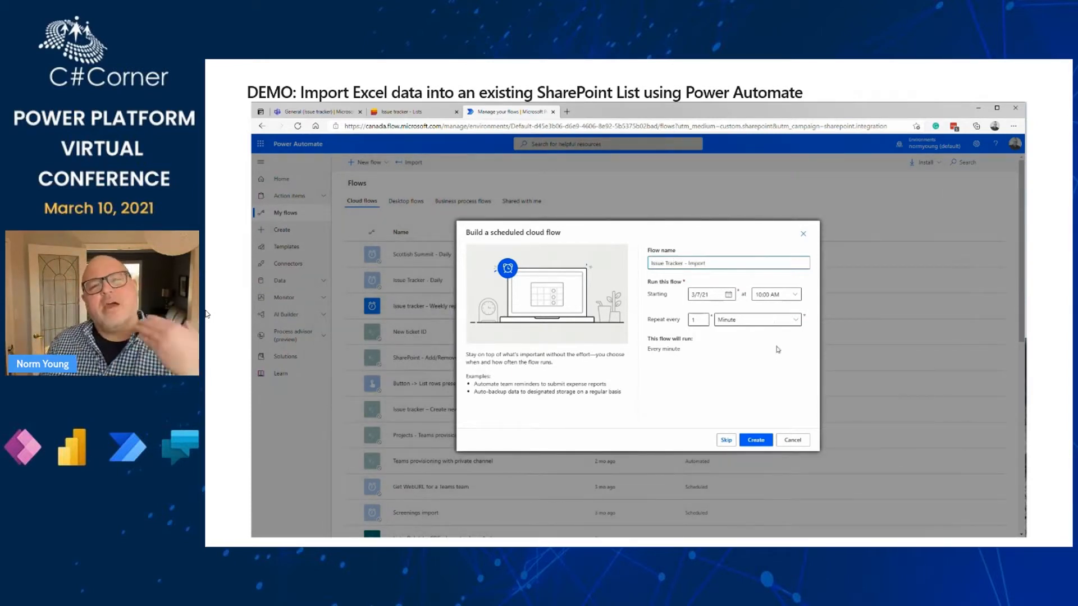
left_click(774, 319)
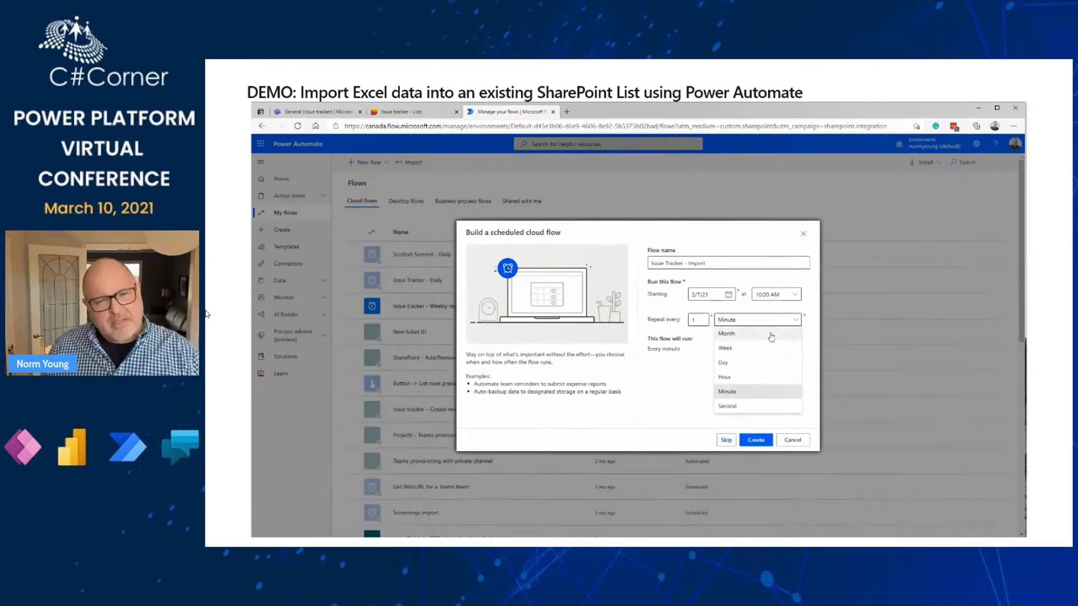
left_click(771, 334)
left_click(756, 440)
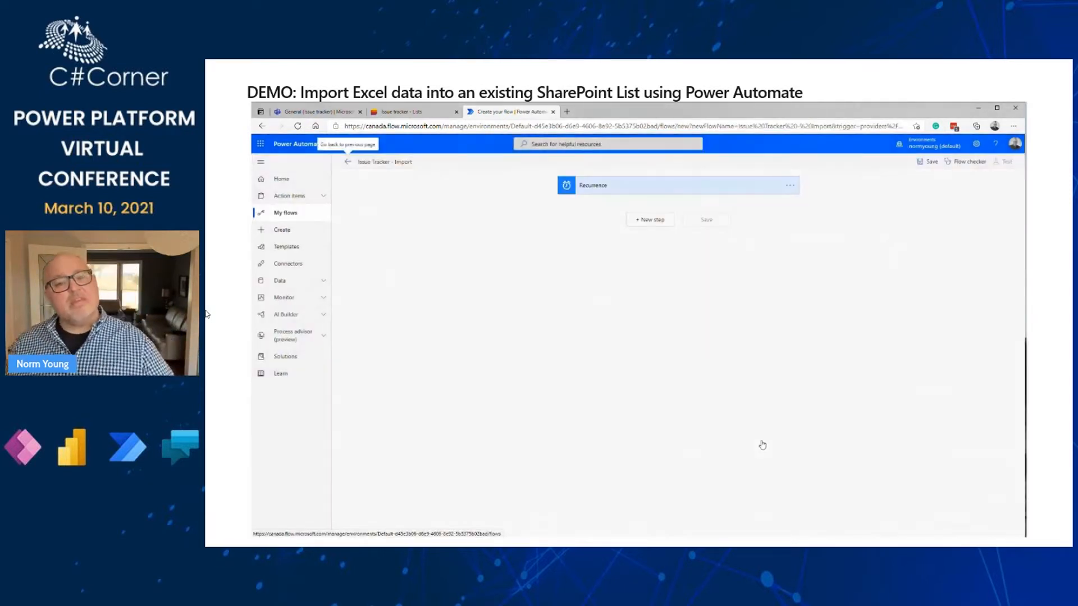
Search the operations for "Excel" and add a "List rows present in a table" action after the Recurrence trigger
left_click(649, 220)
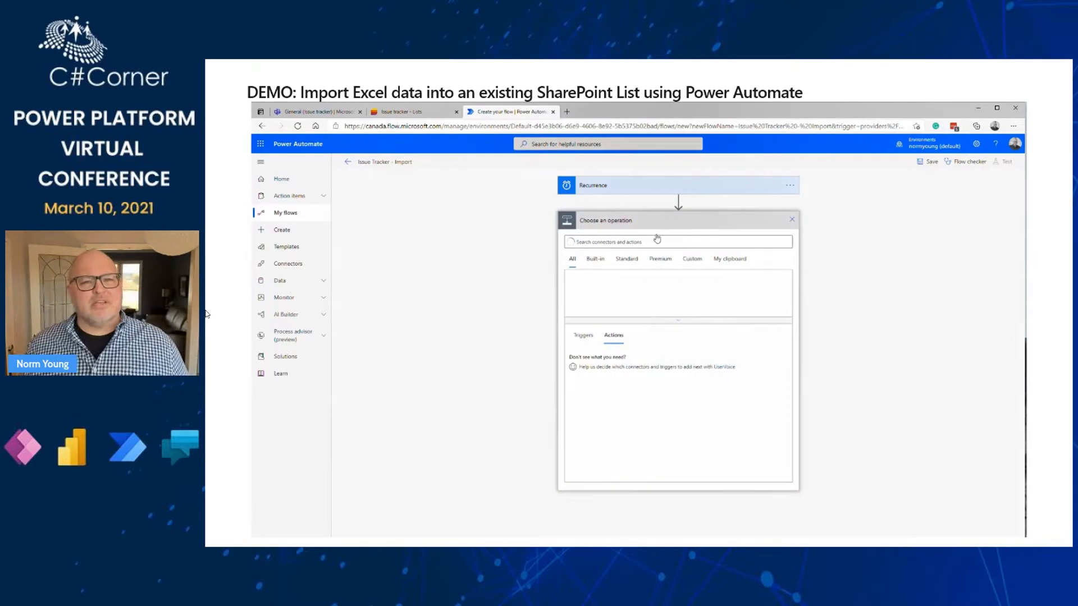
type("Excel")
left_click(637, 360)
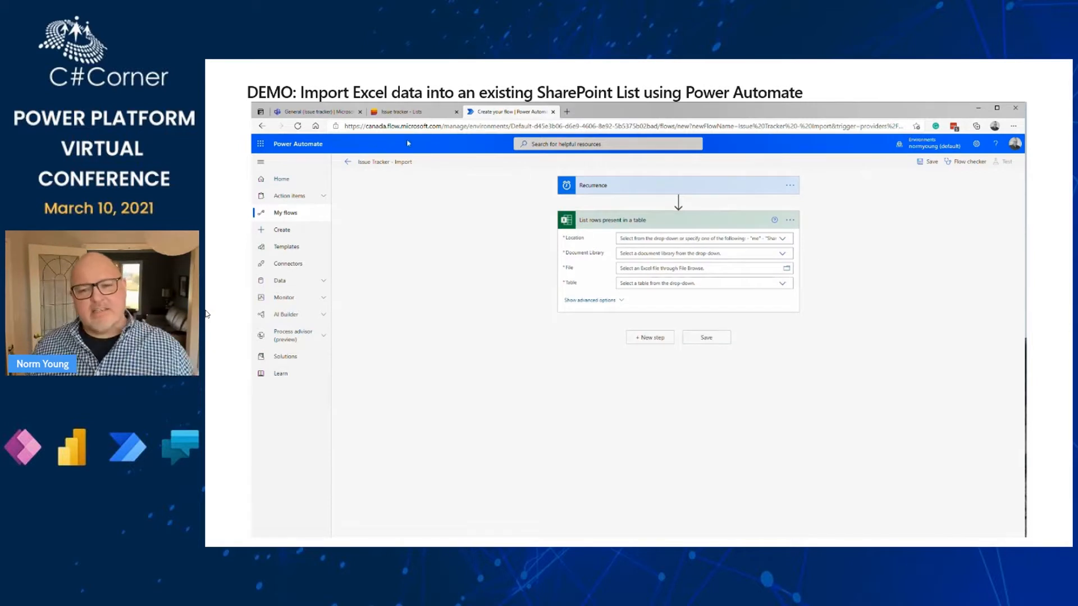
Copy the Issuetracker2 site URL from the Issue tracker list's address and enter it as the Excel action's custom Location
left_click(410, 114)
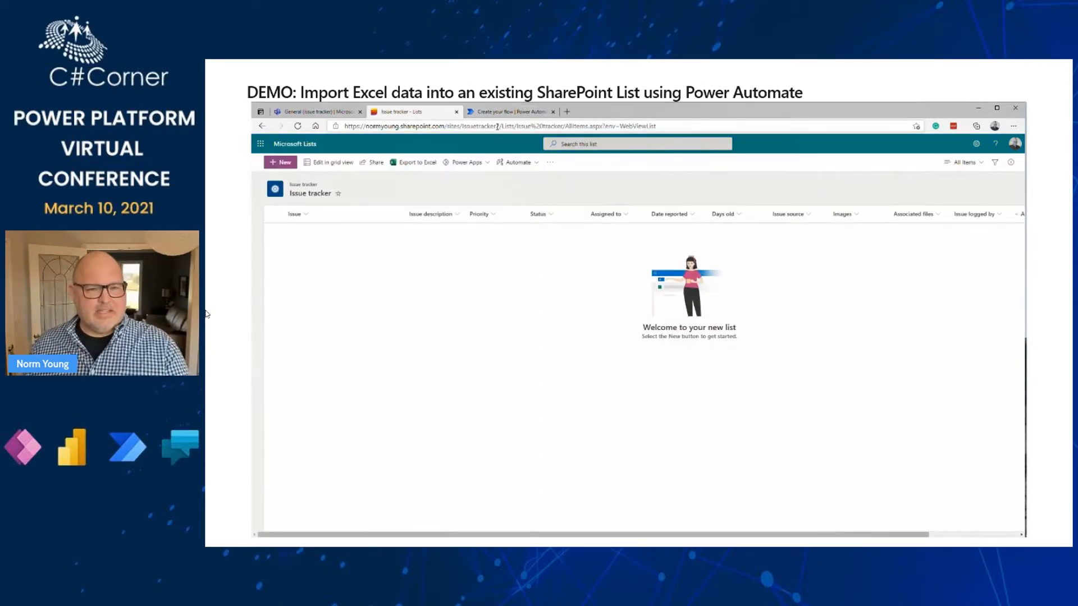
left_click_drag(498, 126, 335, 123)
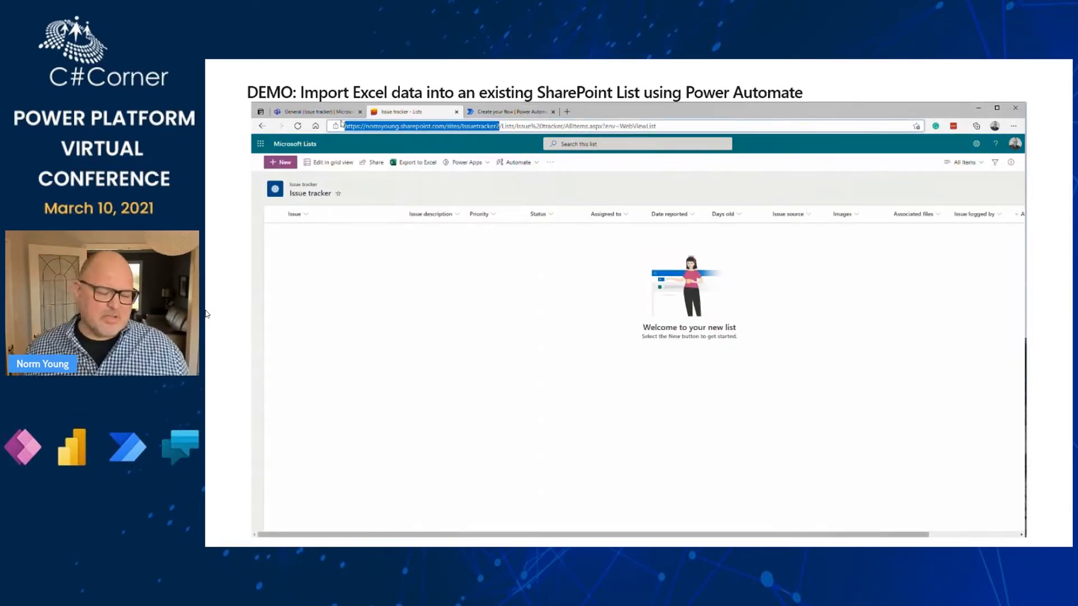
left_click(494, 114)
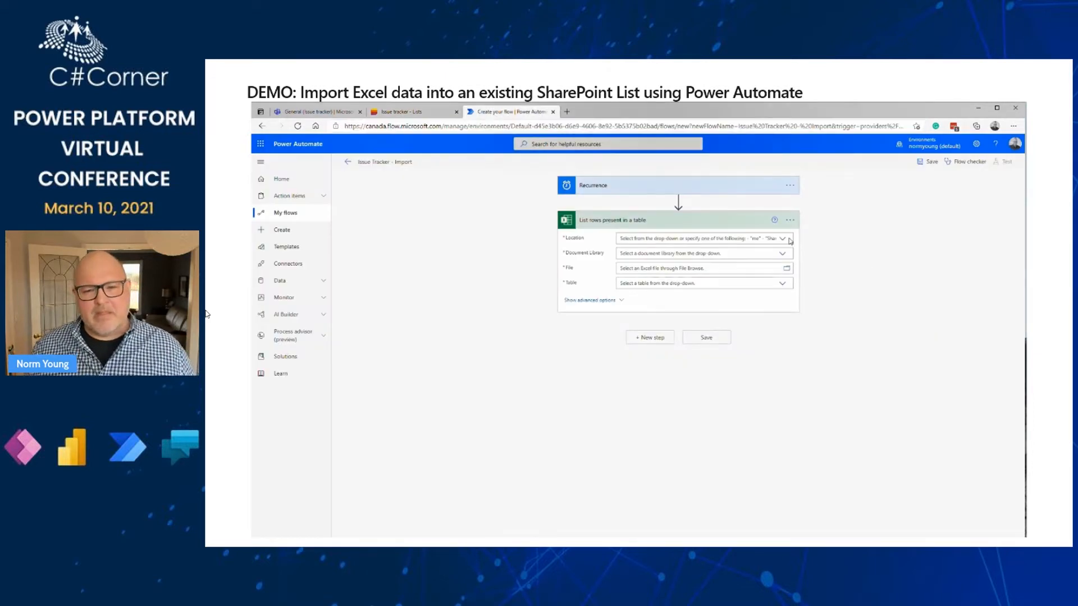
left_click(788, 240)
scroll(727, 297, "down", 10)
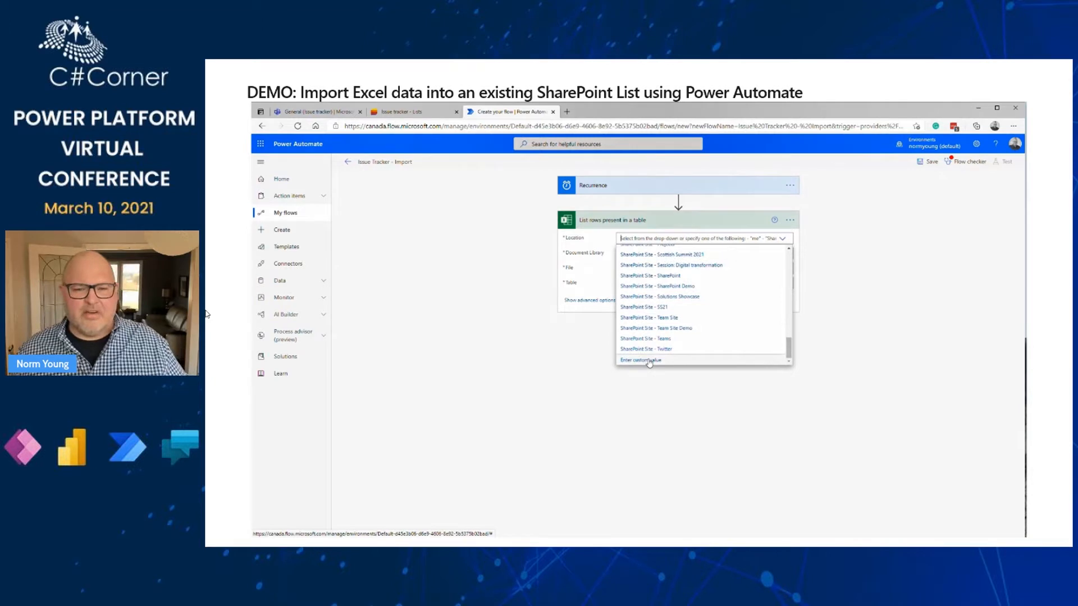
left_click(649, 361)
type("https://normyoung.sharepoint.com/sites/Issuetracker2")
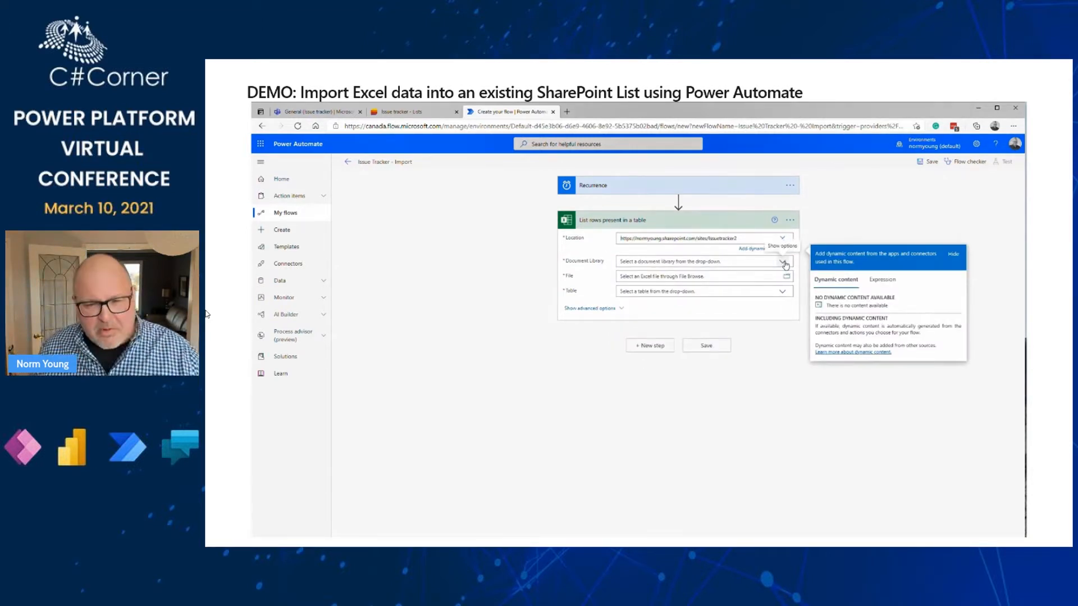
Set the Excel action's document library to Documents, its file to /General/IssueTrackerData.xlsx, and its table to Table1
left_click(782, 262)
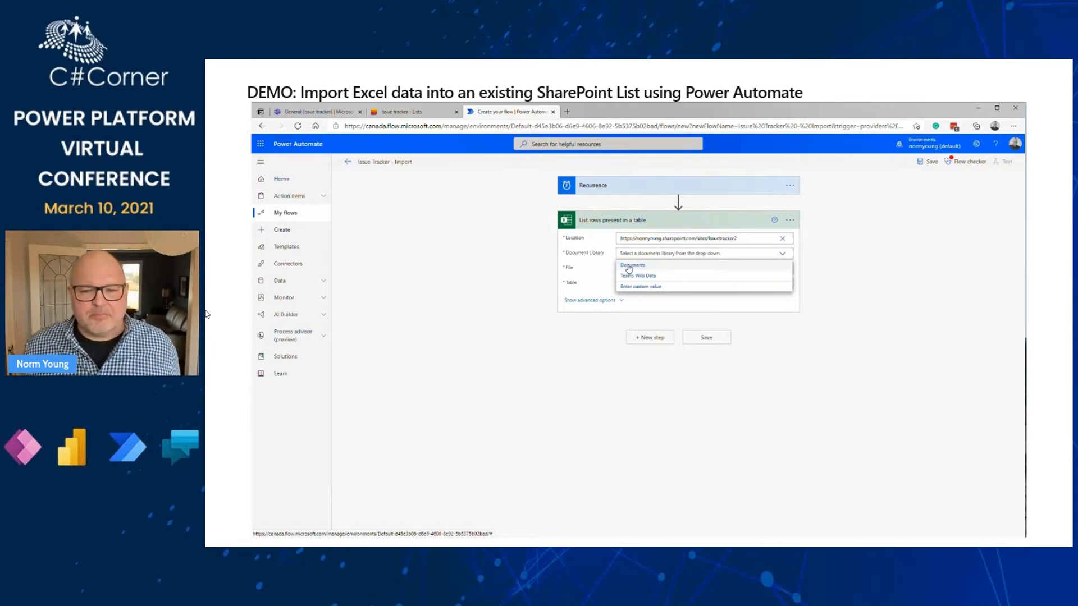
left_click(628, 268)
left_click(786, 269)
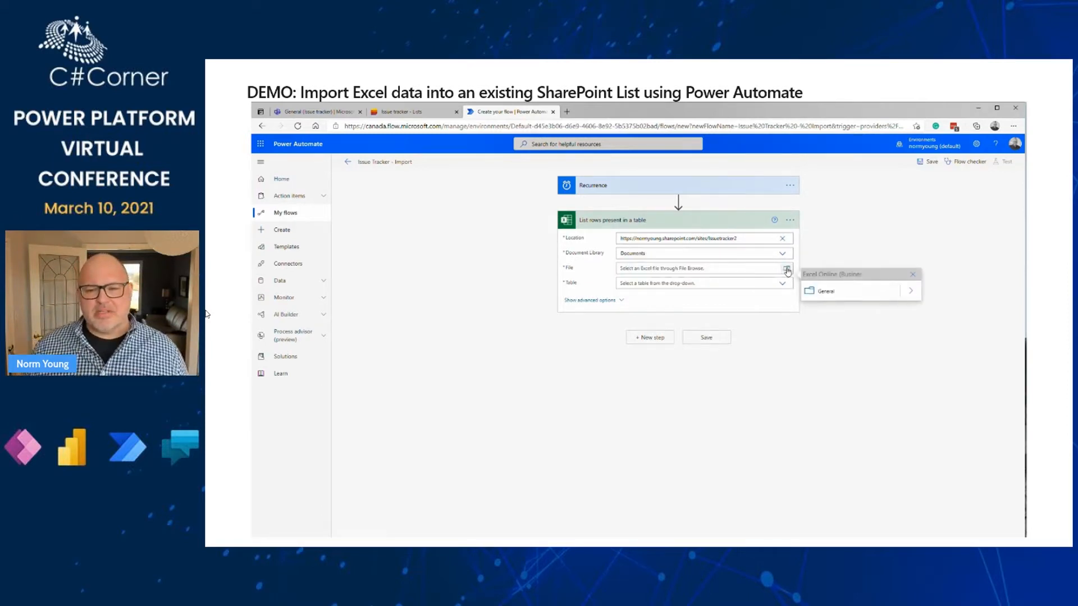
left_click(910, 292)
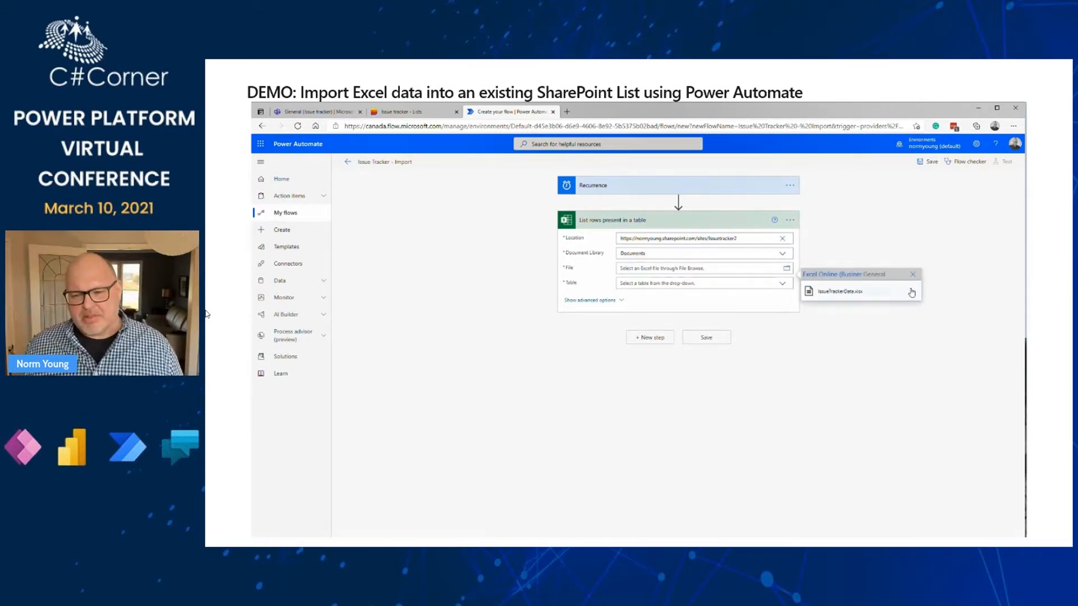
left_click(848, 292)
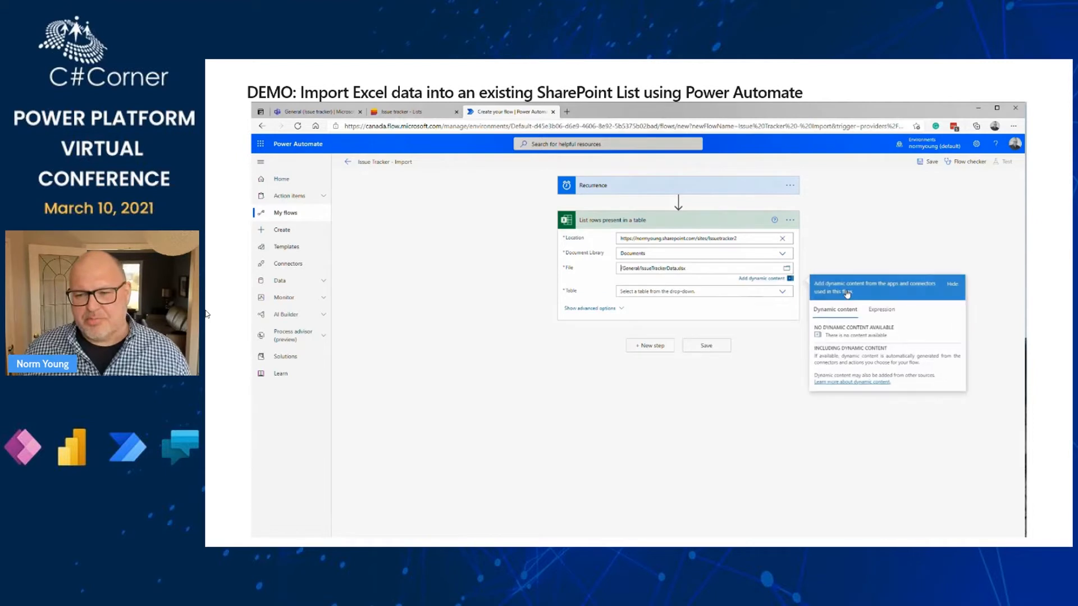
left_click(781, 291)
left_click(629, 293)
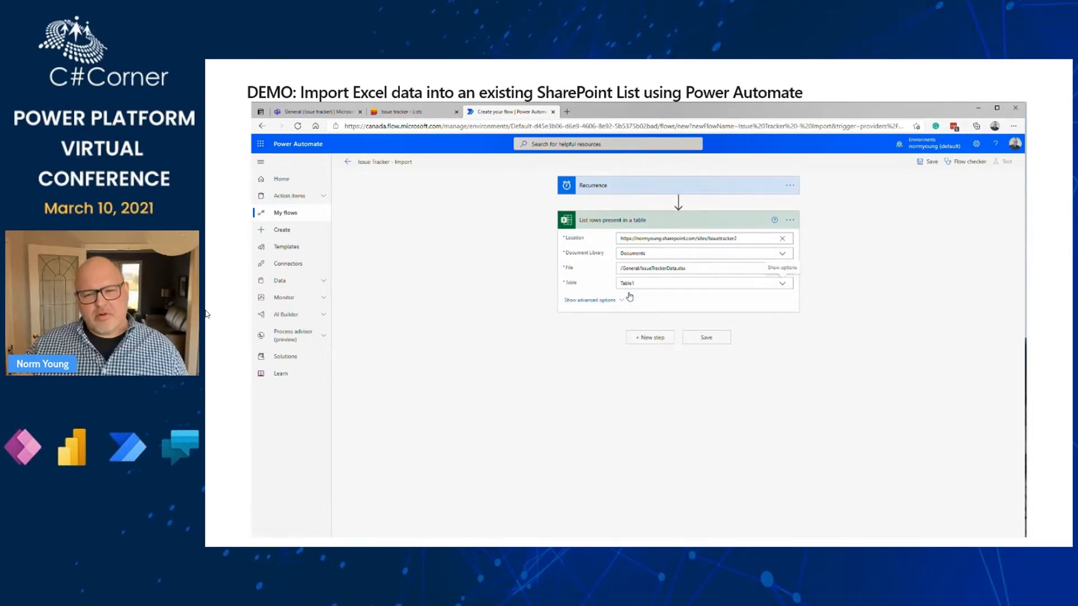
Search the operations for "variable" and add an Initialize variable action after the Excel action
left_click(651, 337)
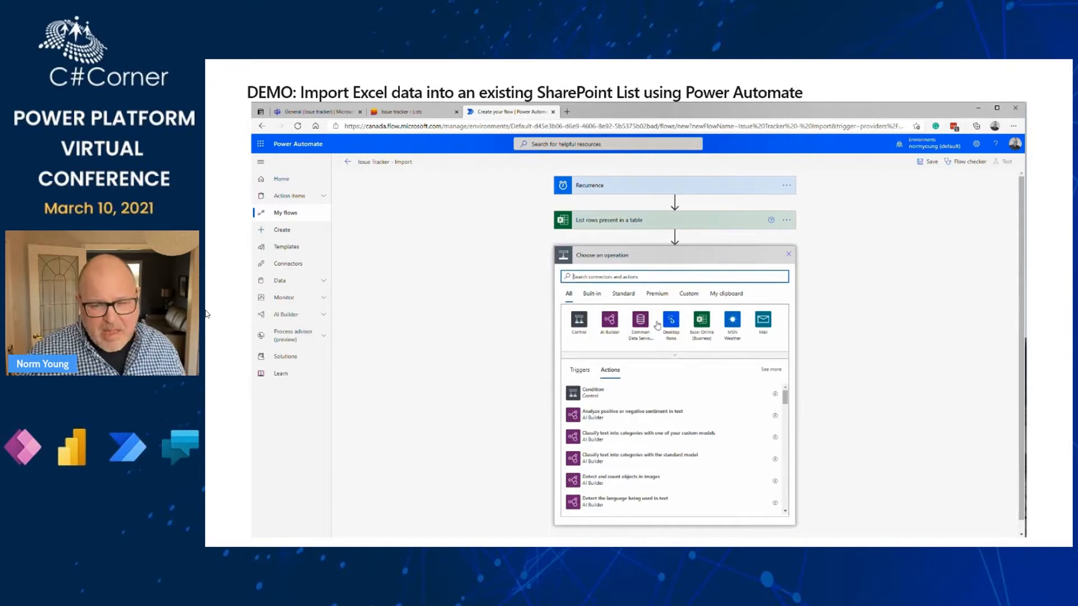
type("var")
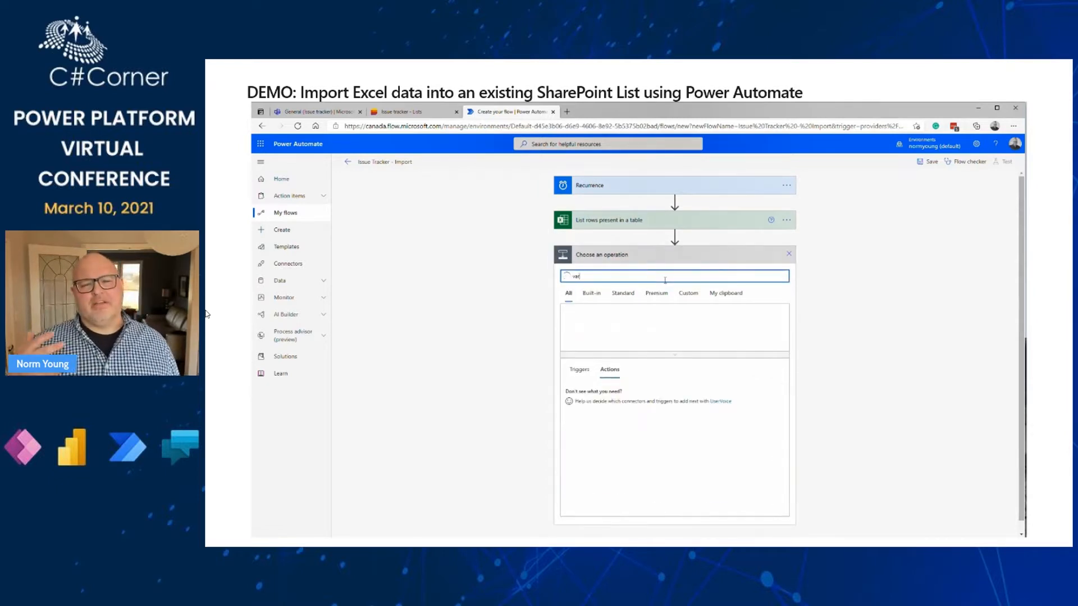
type("iable")
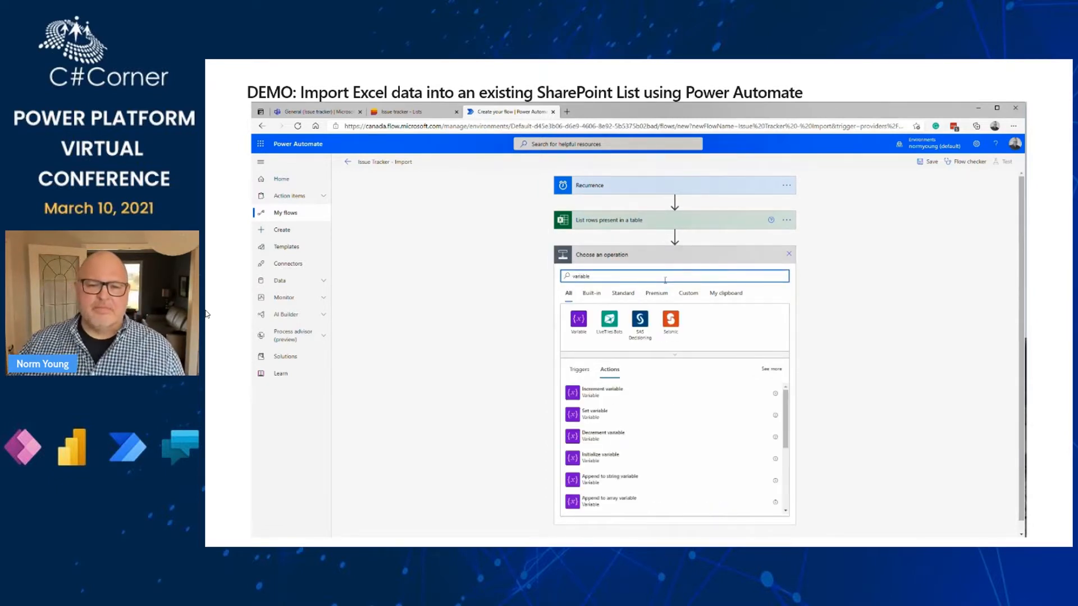
left_click(599, 459)
Rename the variable action to "Initialize variable - varDate"
left_click(790, 254)
left_click(826, 284)
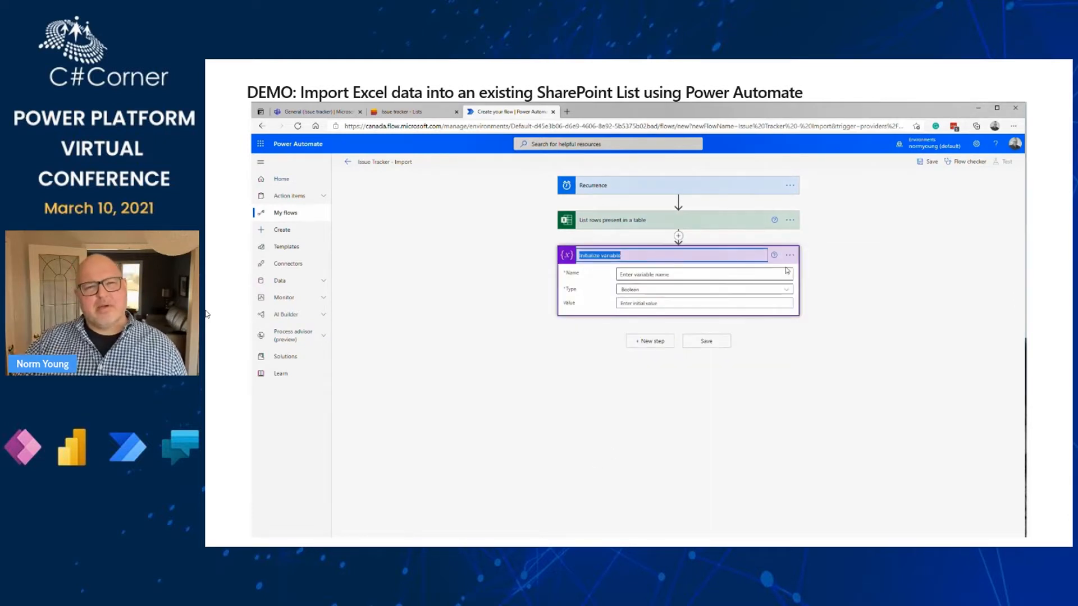
left_click(660, 256)
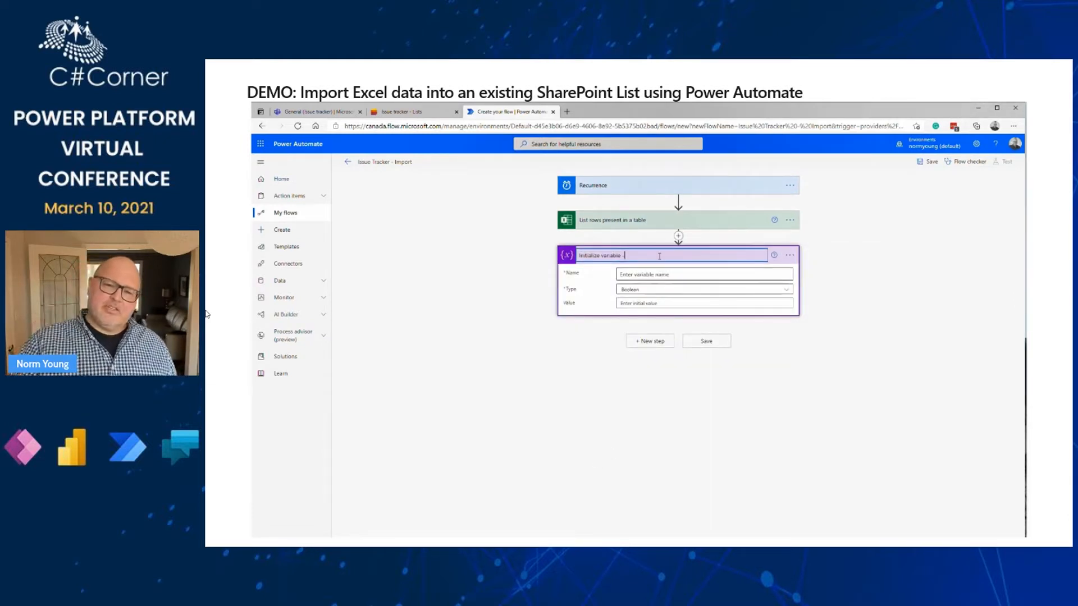
type("- varDate")
key("Return")
Name the variable varDate and set its type to String
left_click(656, 274)
type("var")
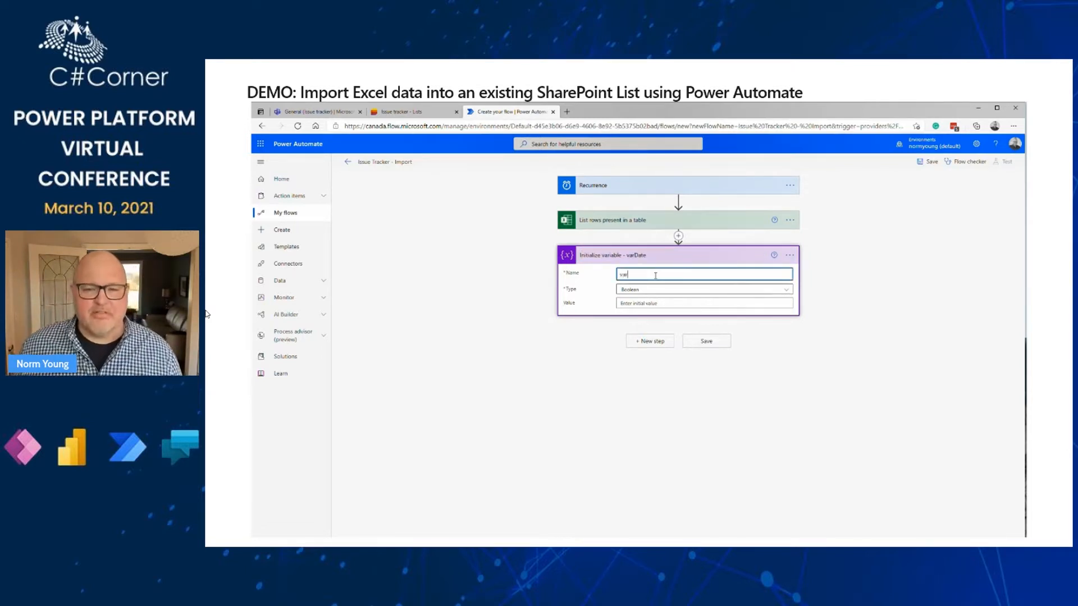
type("Date")
left_click(696, 290)
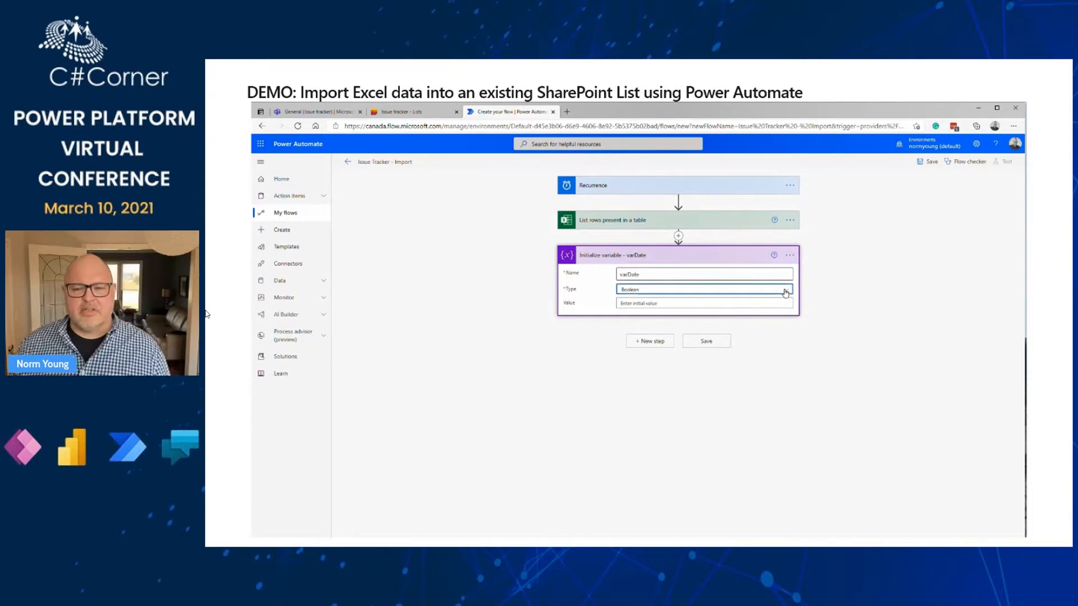
left_click(696, 343)
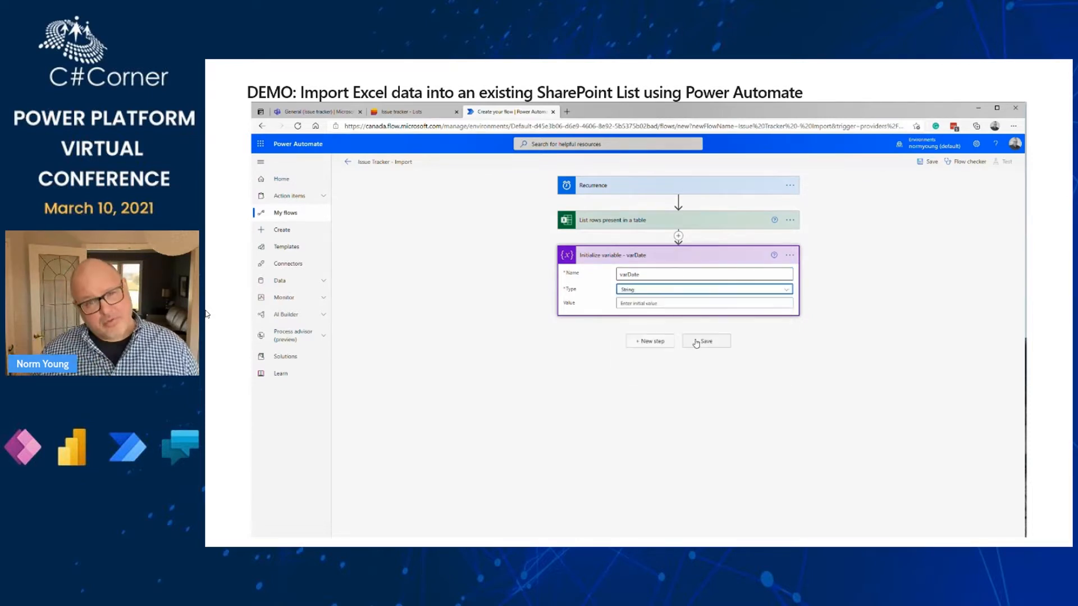
Search the operations for "apply to each" and add an Apply to each control after the varDate initialization
left_click(665, 344)
type("apply")
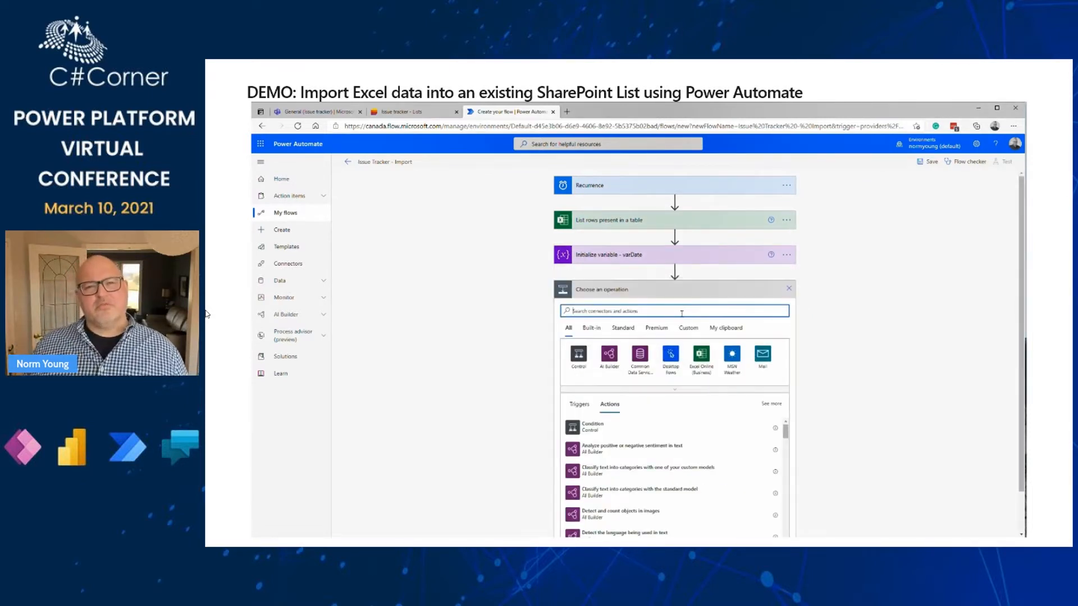
type(" to ")
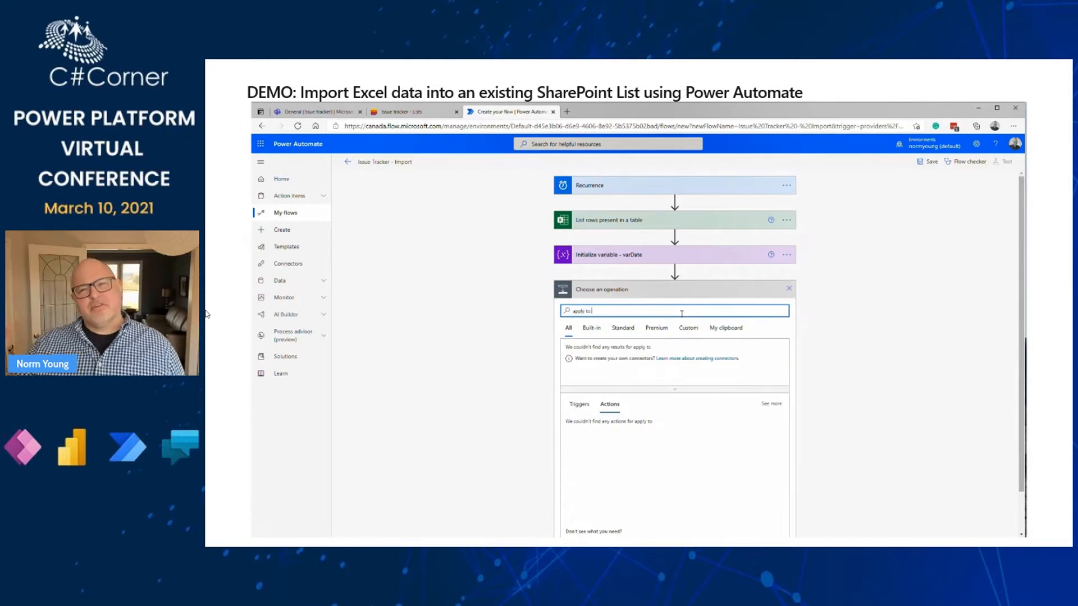
type("each")
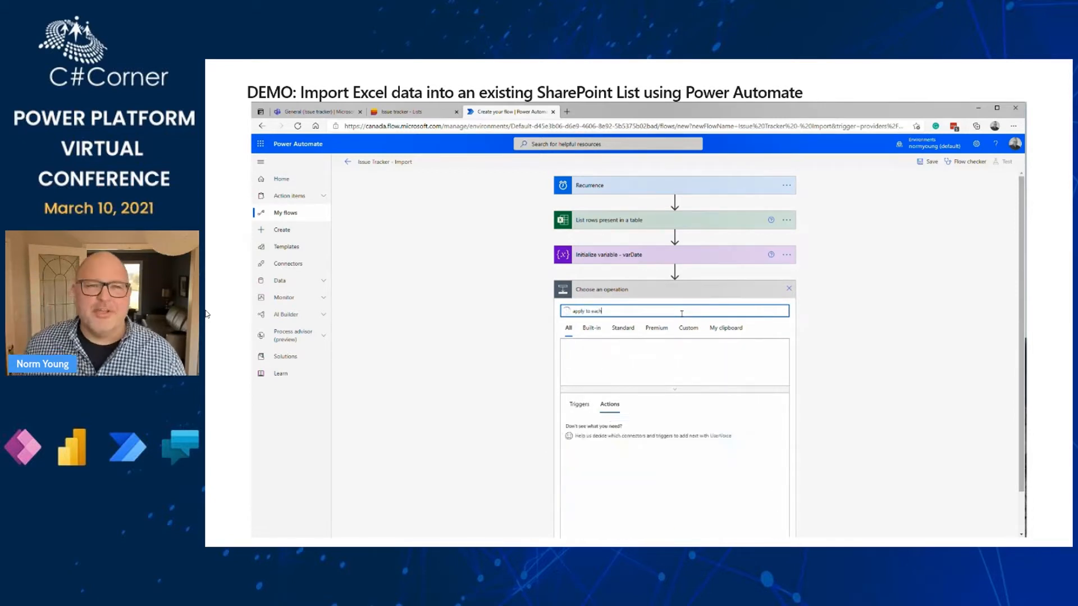
left_click(609, 434)
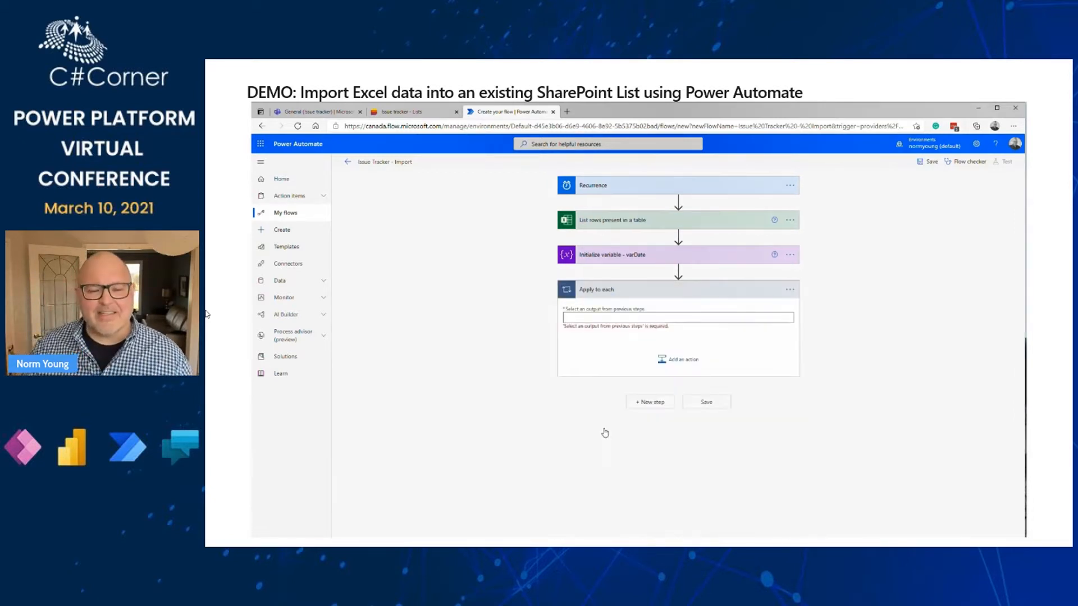
Use the Excel table's value output for the Apply to each loop and add a Set variable action inside it
left_click(722, 318)
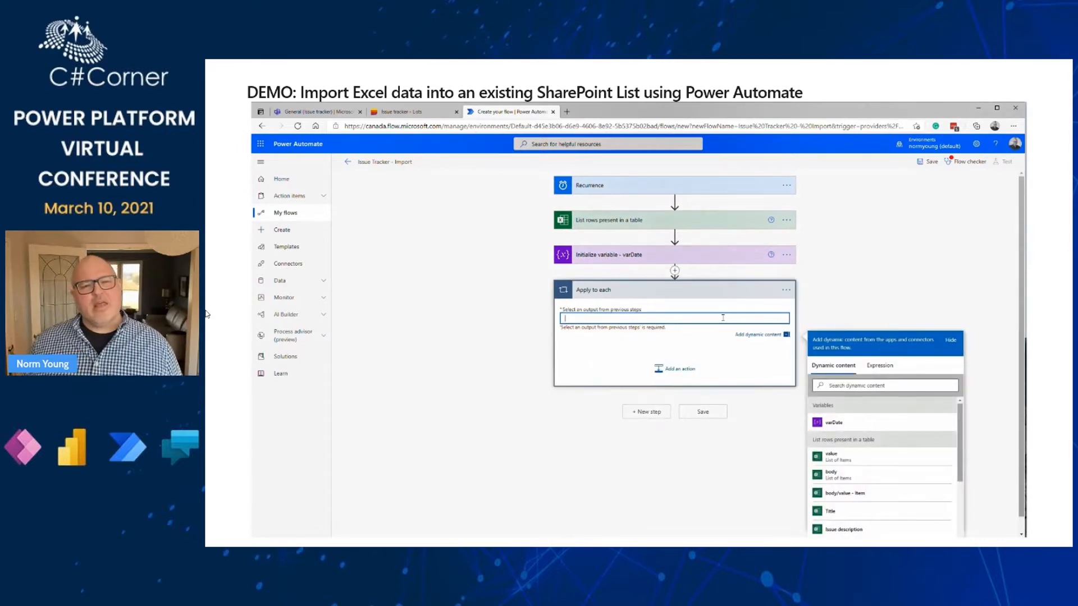
left_click(832, 456)
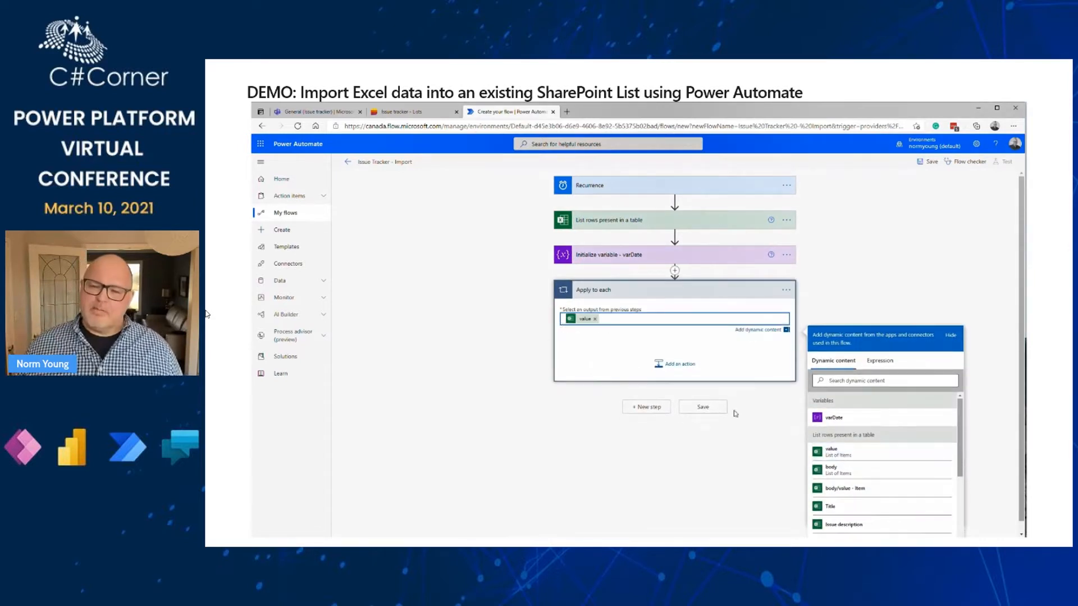
left_click(680, 365)
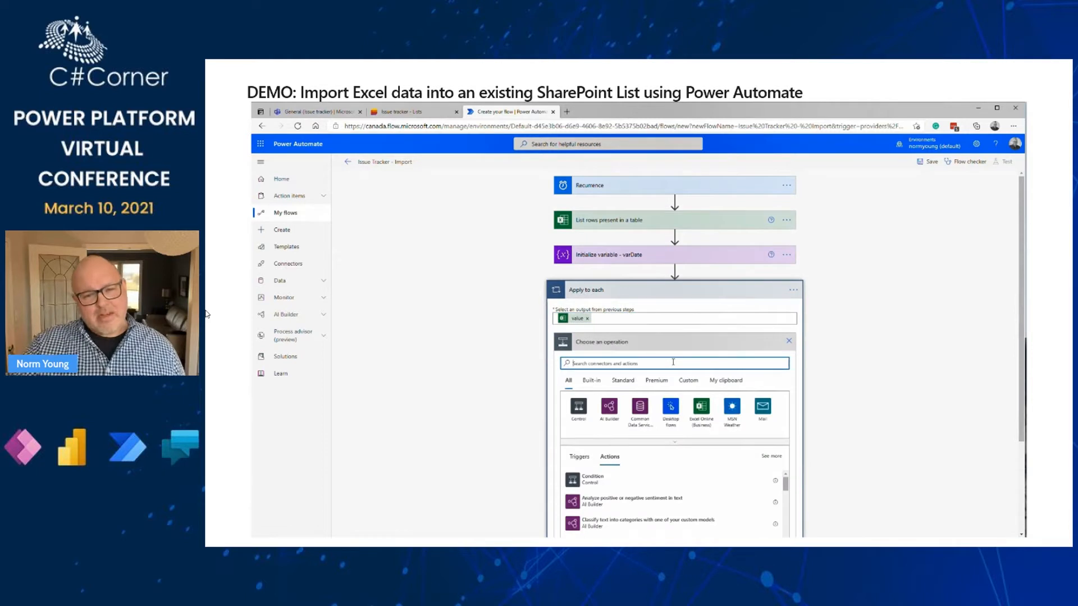
type("variable")
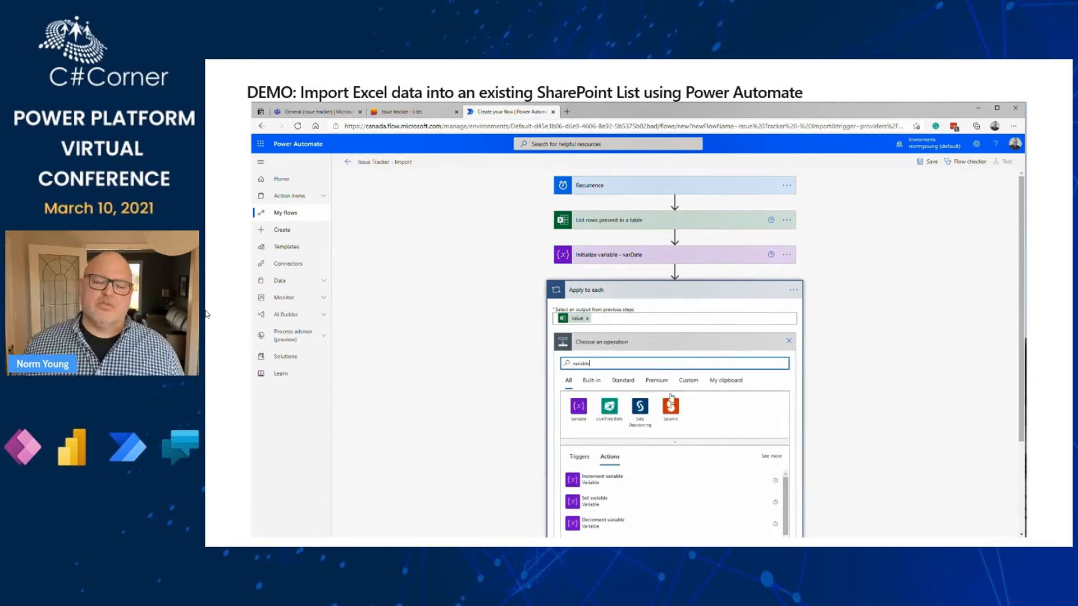
left_click(632, 501)
Rename the action inside the loop to "Set variable - varDate"
left_click(789, 342)
left_click(825, 371)
left_click(651, 341)
type("- varDate")
key("Return")
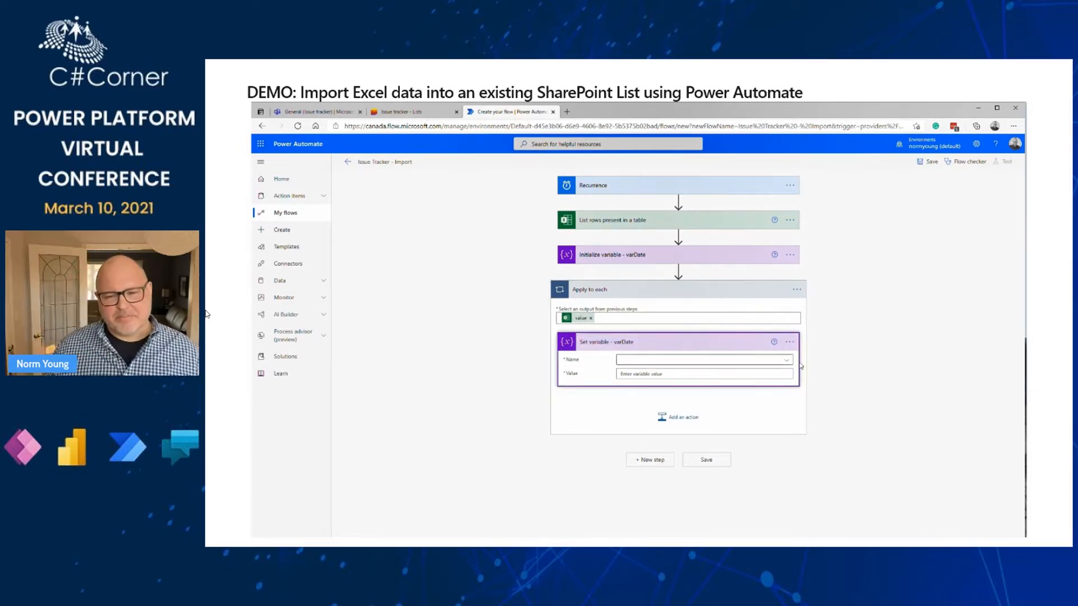
Choose varDate as the variable to set and assign it the Date reported column from the Excel table
left_click(779, 362)
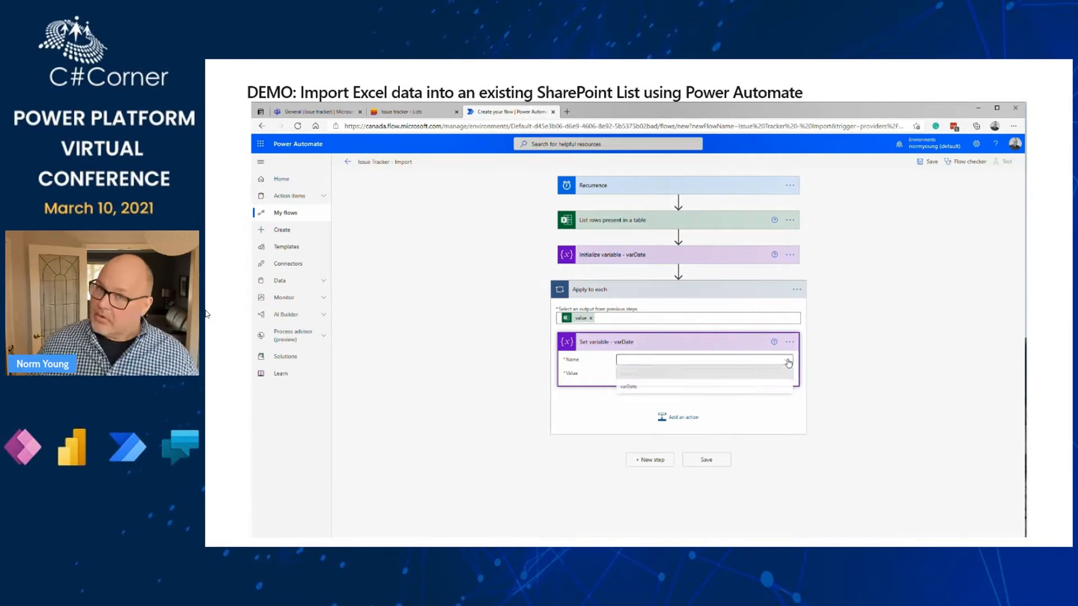
left_click(631, 389)
left_click(636, 375)
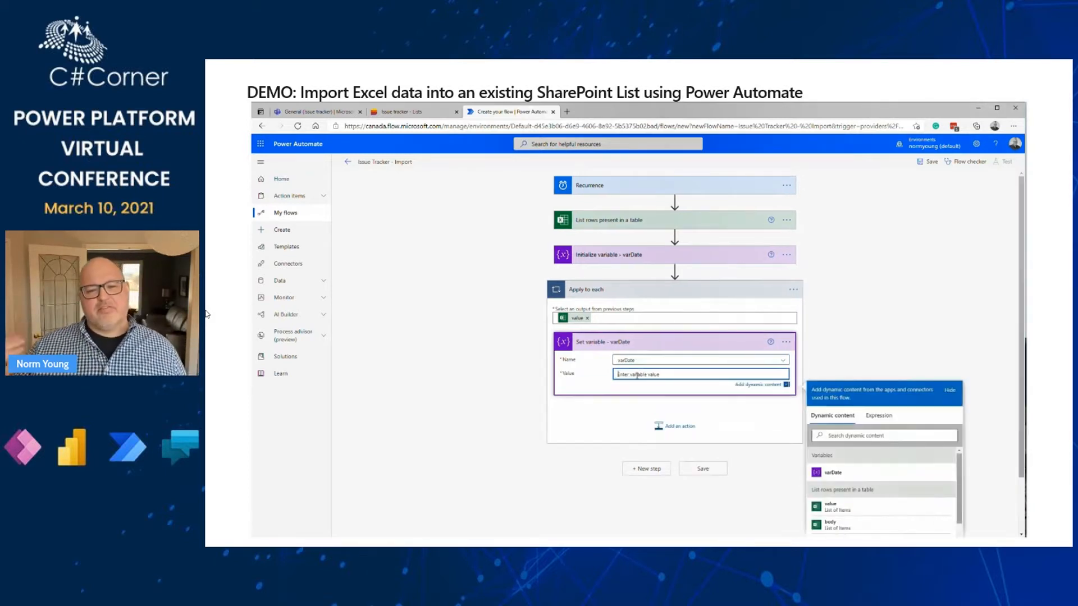
scroll(883, 453, "down", 3)
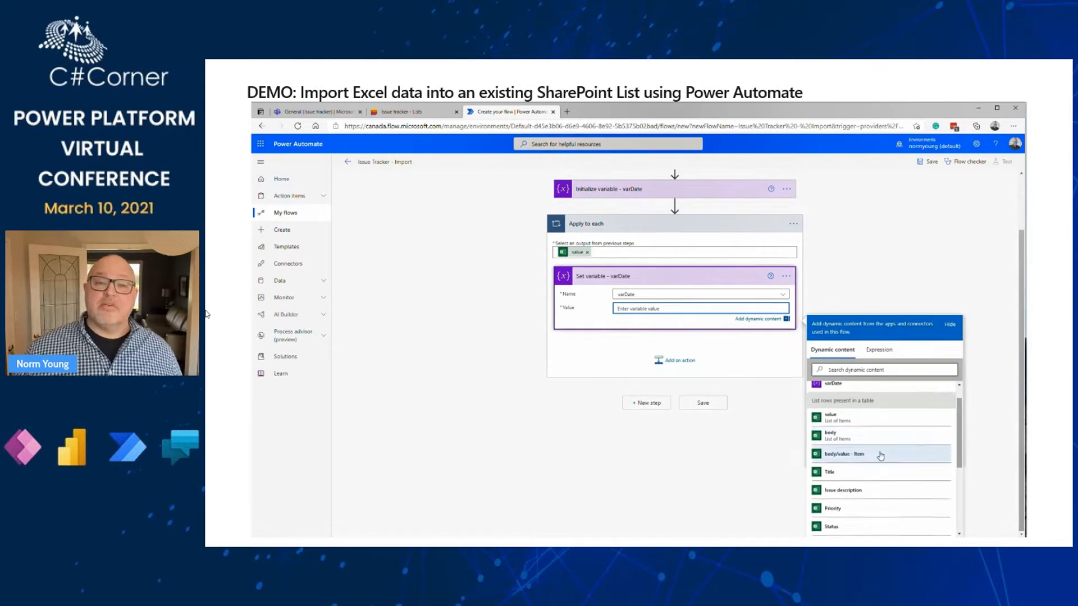
scroll(880, 457, "down", 1)
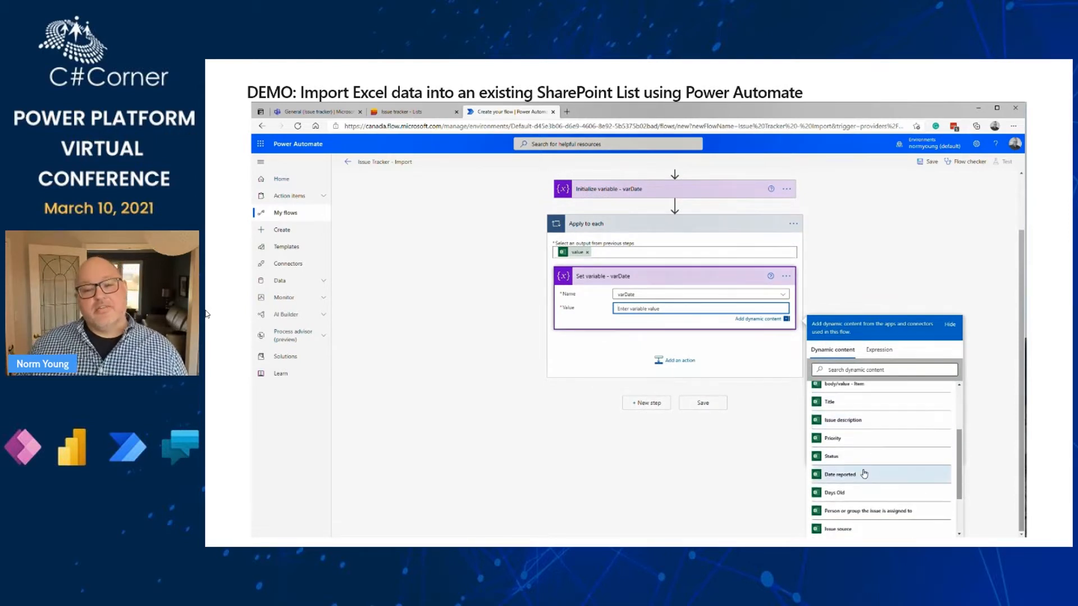
left_click(863, 476)
Search the operations for "sharepoint create item" and add the Create item action after the Set variable action in the loop
left_click(672, 363)
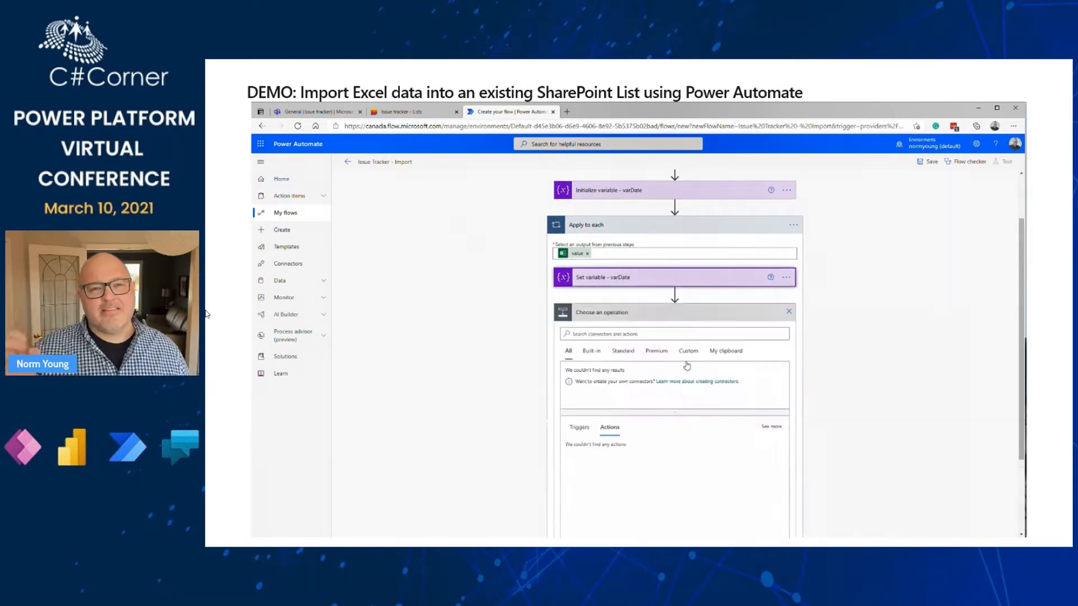
type("sharepoint")
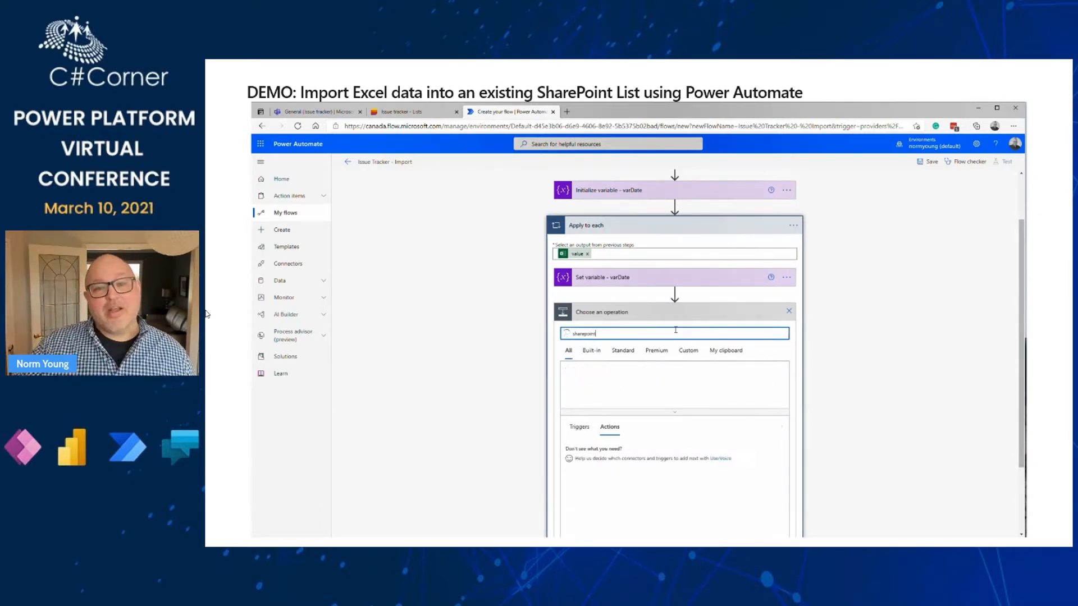
type(" create item")
left_click(625, 456)
Rename the SharePoint action to "Create item - Issue Tracker"
left_click(789, 376)
left_click(822, 390)
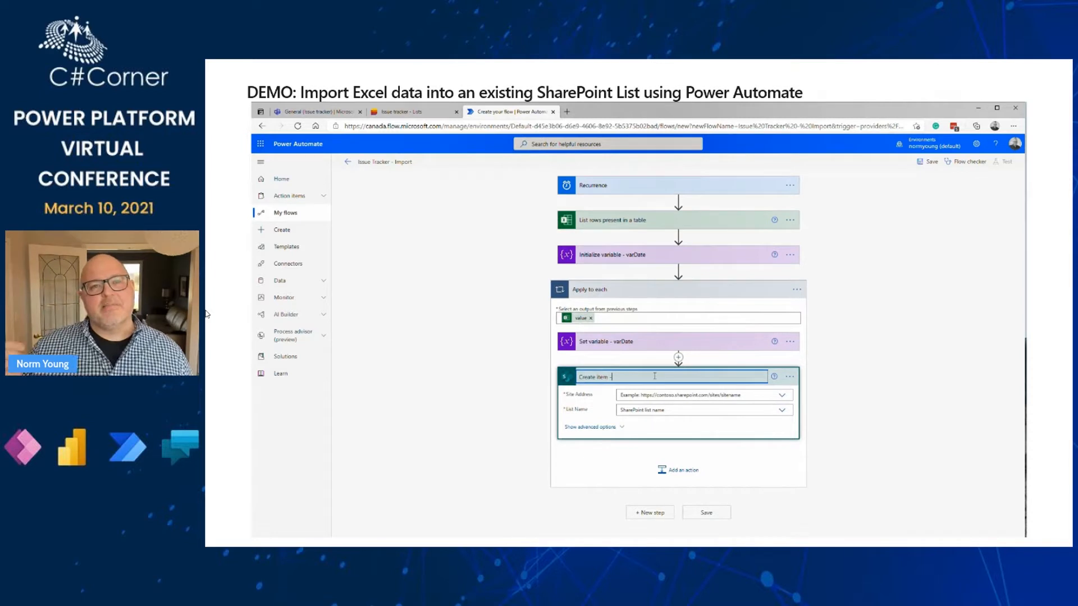
type("- Issue Tracker")
key("Return")
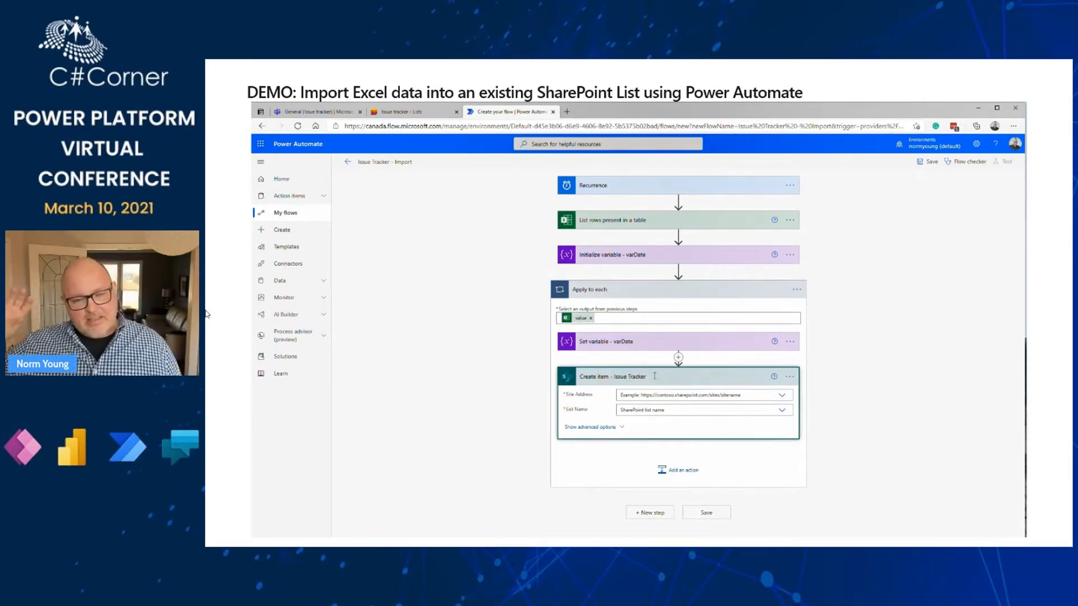
Enter the issuetracker2 SharePoint site's URL as a custom site address and choose the Issue tracker list
left_click(781, 396)
scroll(728, 454, "down", 2)
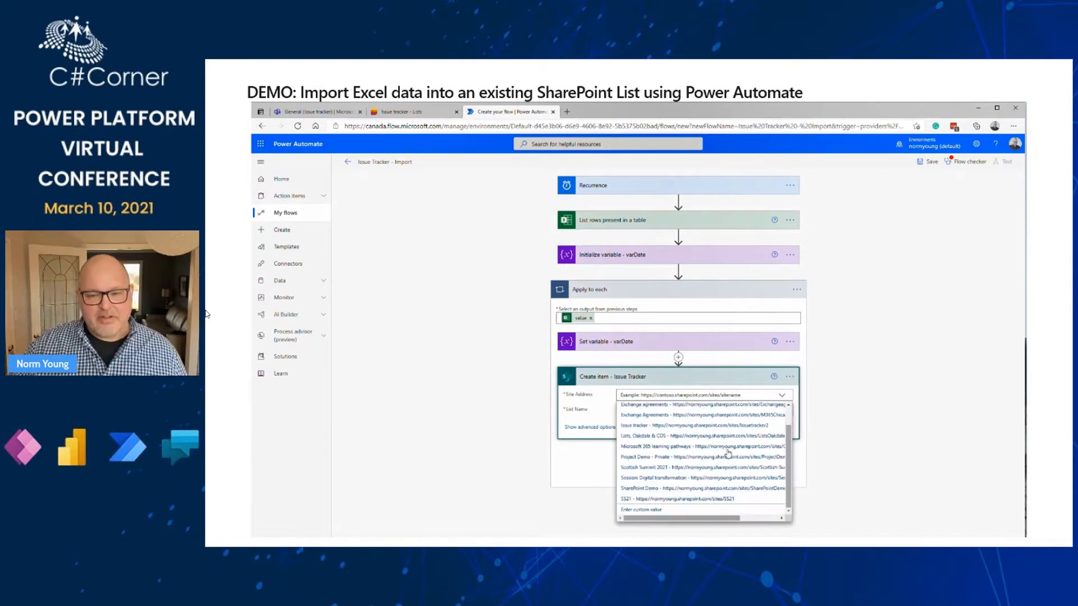
left_click(650, 510)
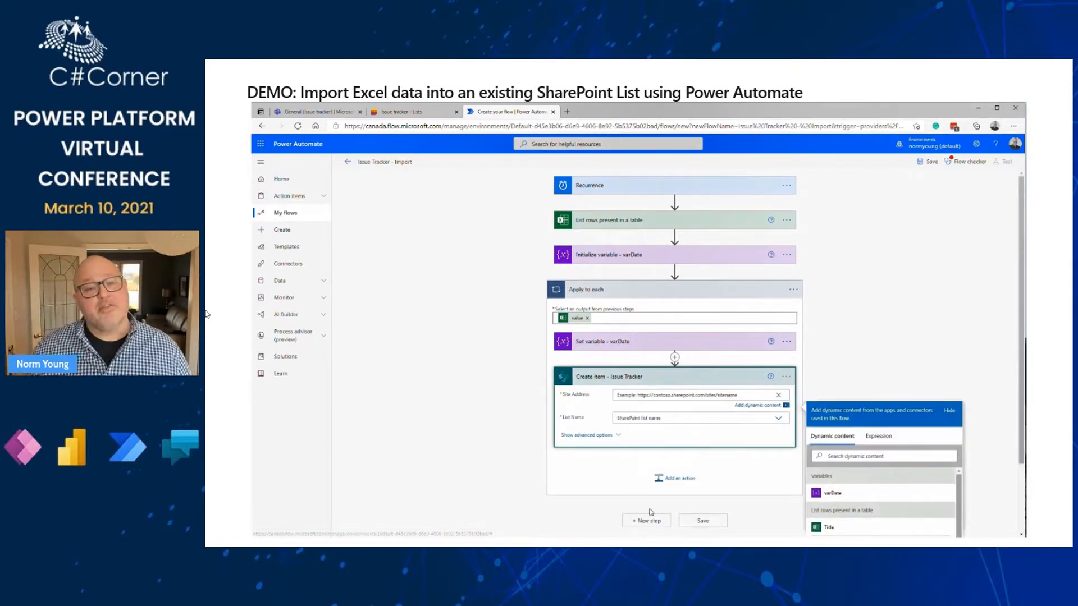
type("https://normyoung.sharepoint.com/sites/issuetracker2")
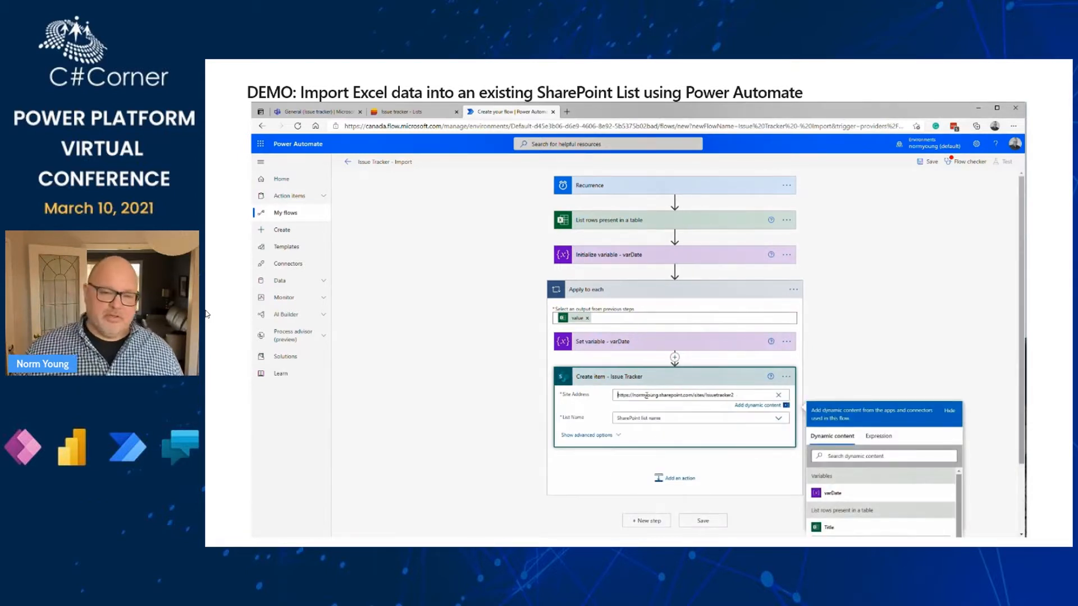
left_click(777, 418)
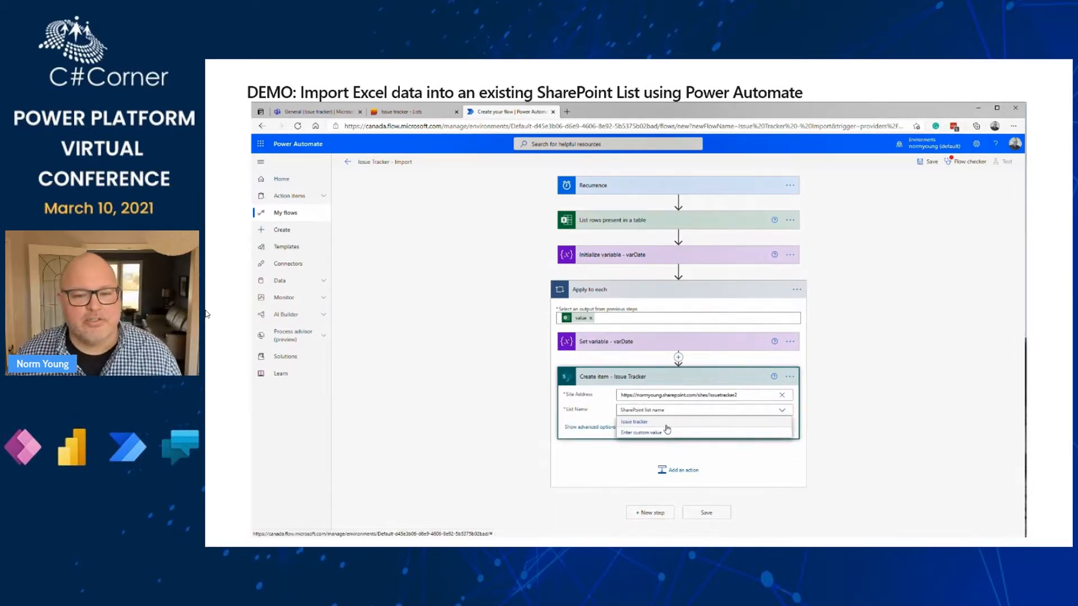
left_click(634, 423)
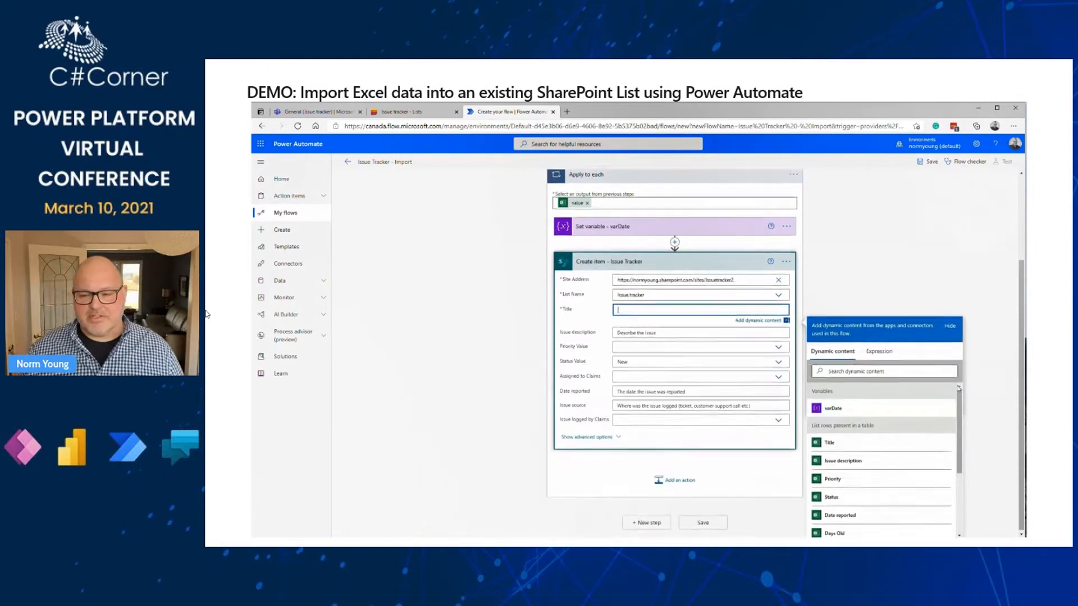
Map the new item's Title and Issue description fields to the matching Excel columns
left_click(830, 448)
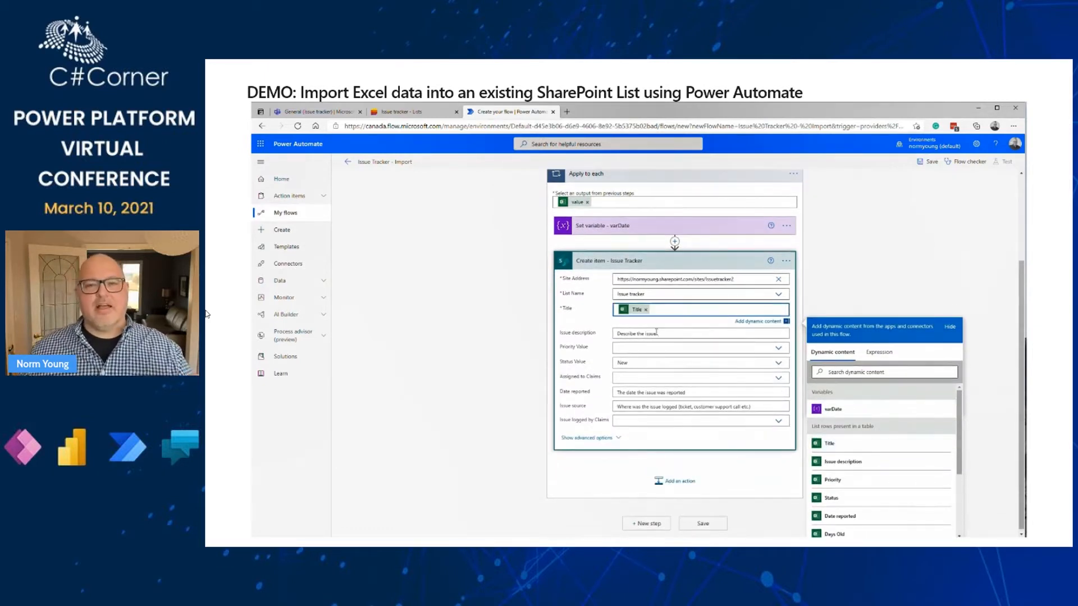
left_click(656, 332)
left_click(842, 485)
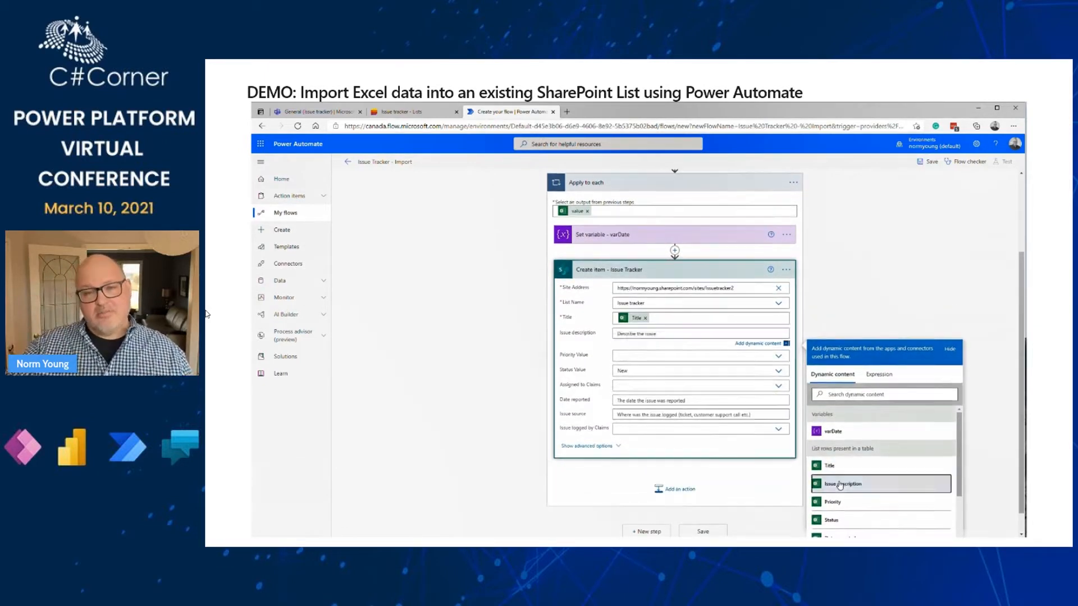
Set Priority Value and Status Value as custom values mapped to the Excel Priority and Status columns
left_click(646, 354)
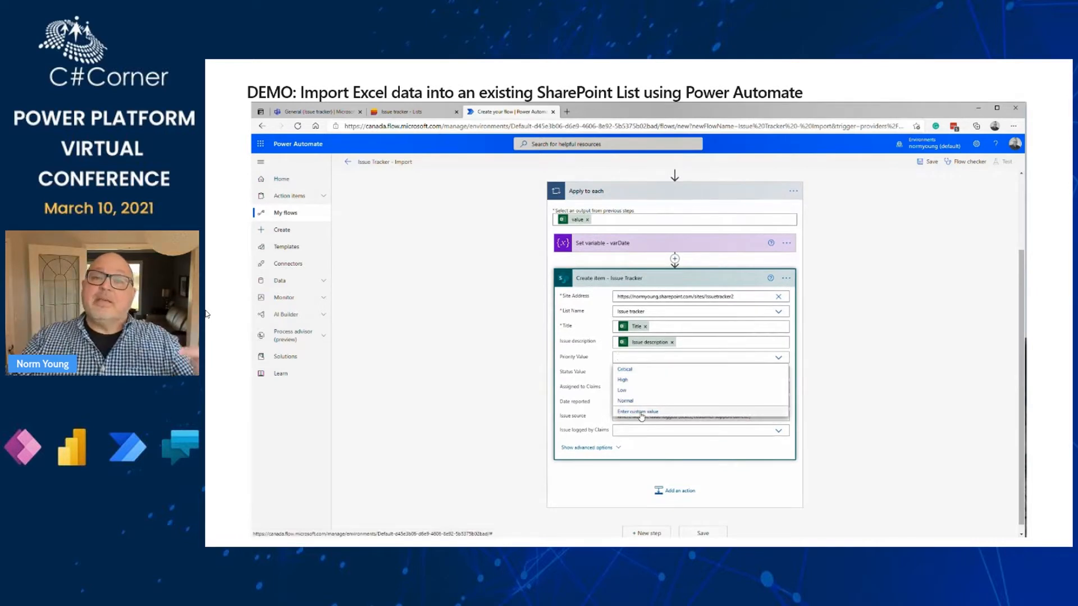
left_click(640, 413)
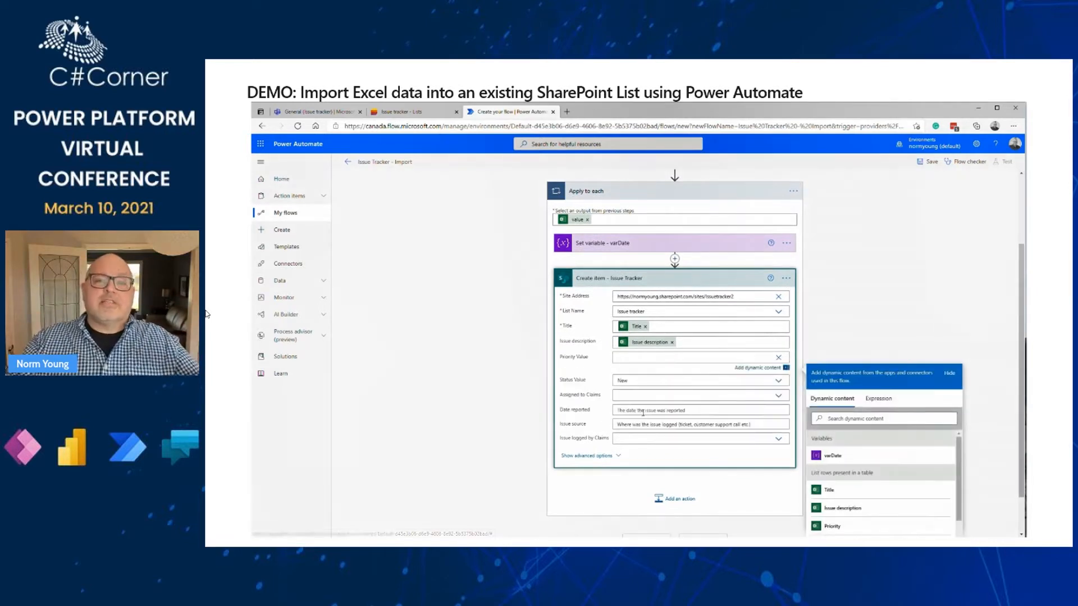
left_click(845, 528)
left_click(649, 380)
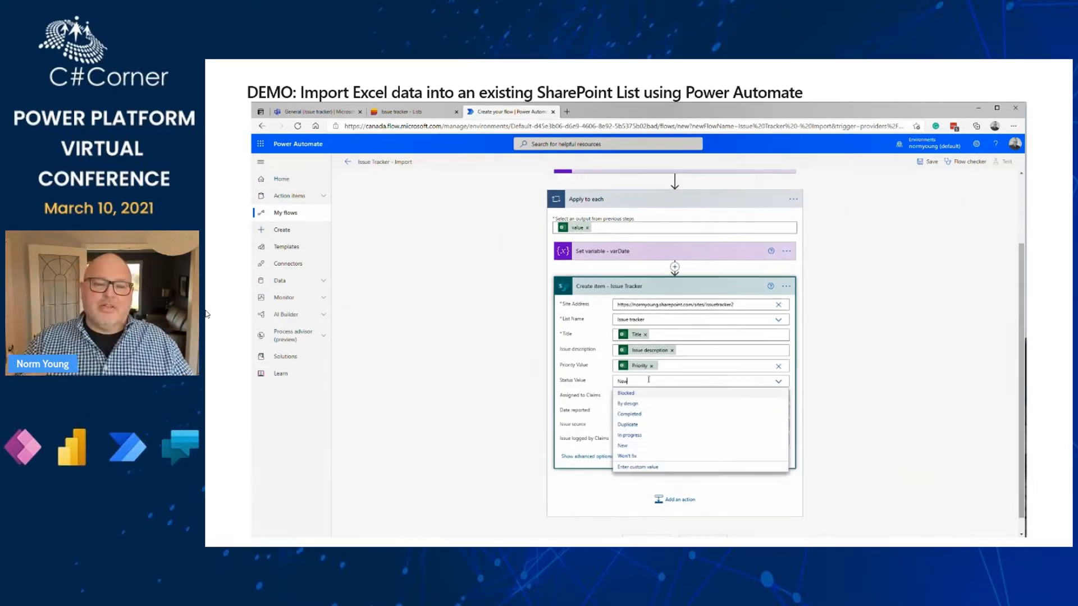
left_click(638, 466)
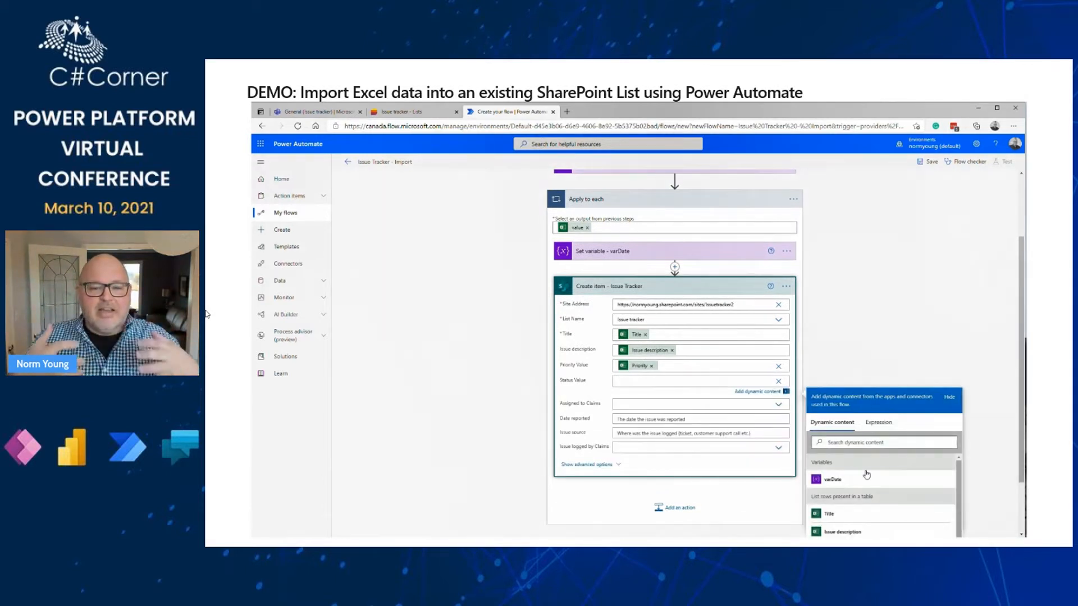
scroll(848, 499, "down", 2)
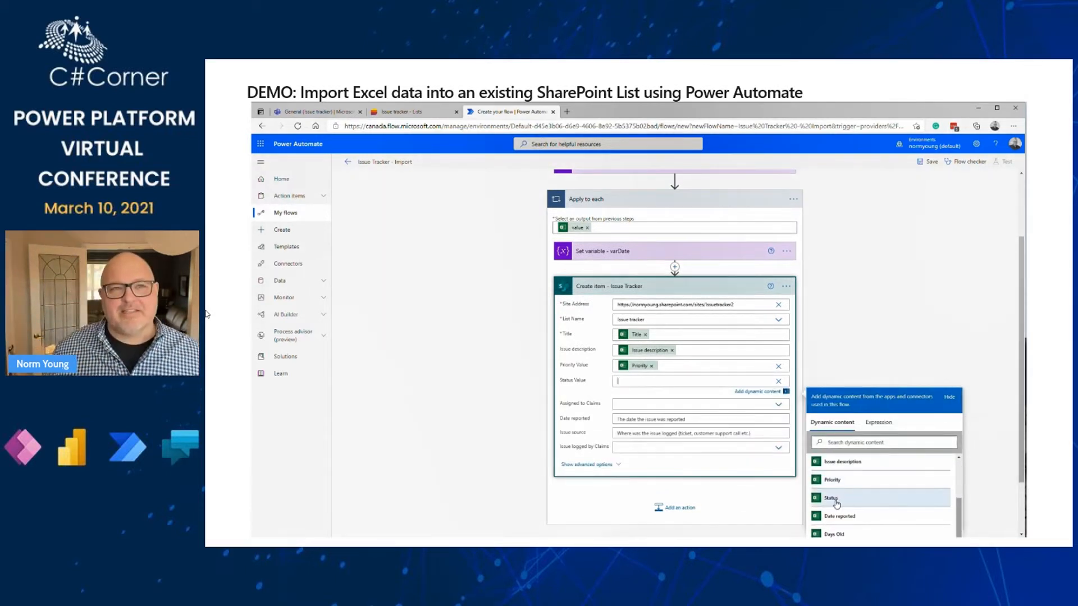
left_click(847, 498)
Set Assigned to Claims as a custom value mapped to the Excel column "Person or group the issue is assigned to"
left_click(640, 405)
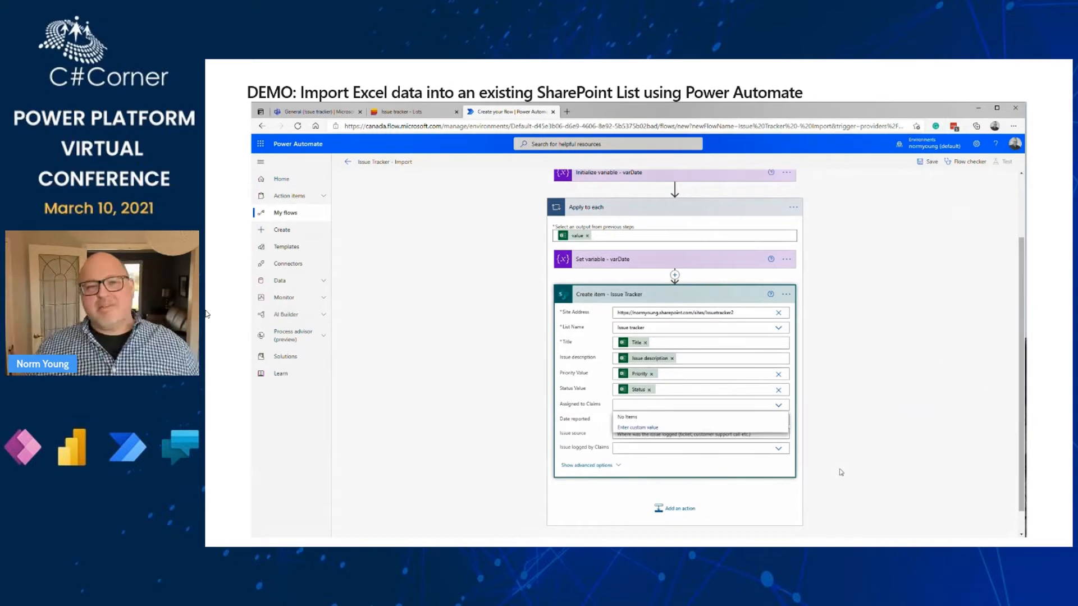
scroll(843, 472, "down", 1)
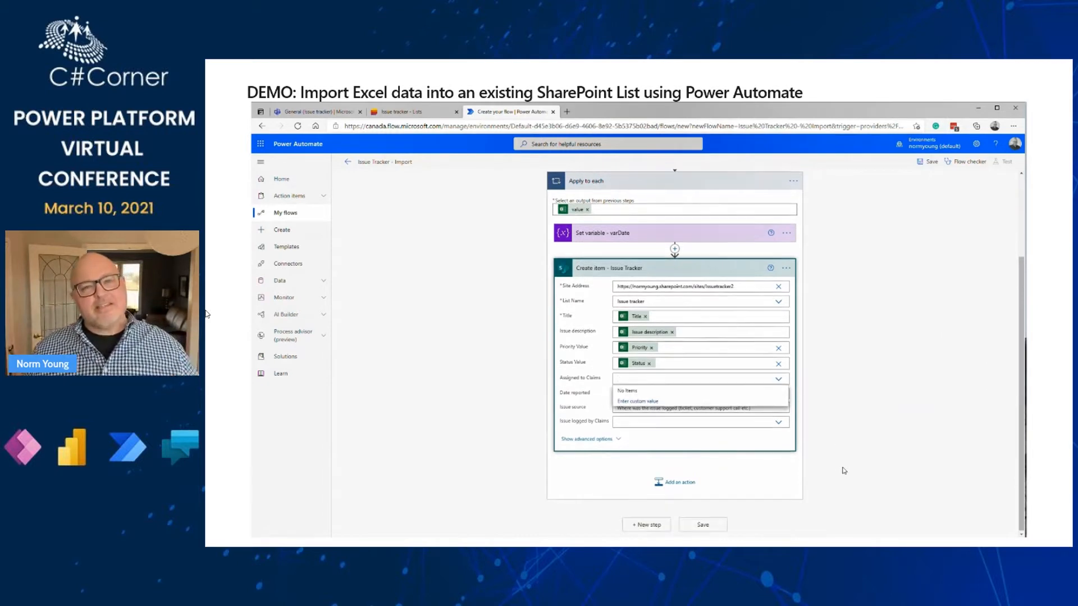
left_click(637, 401)
scroll(847, 470, "down", 3)
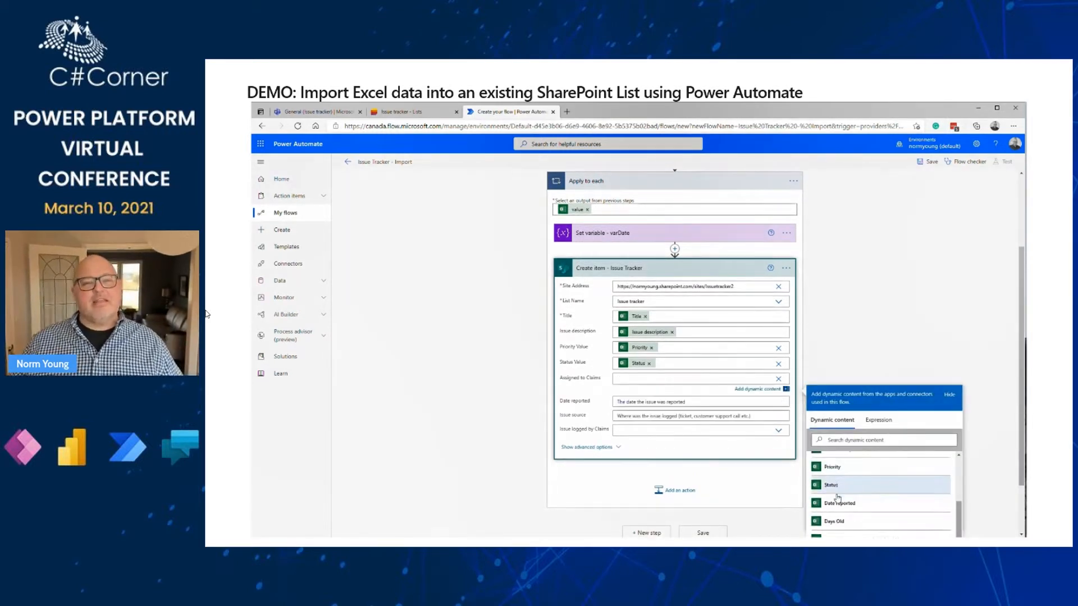
left_click(854, 511)
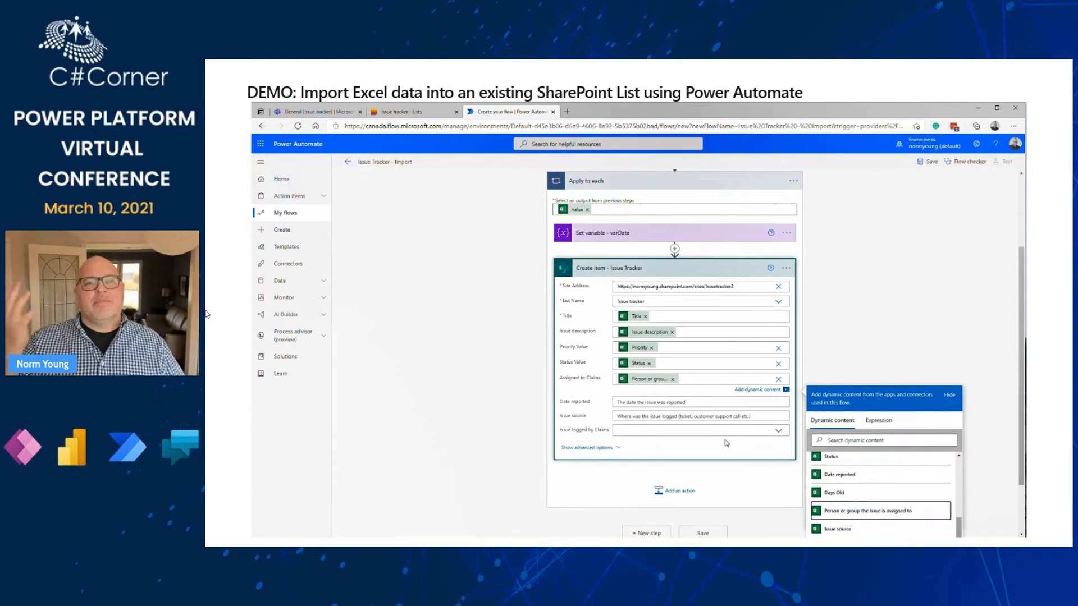
Set Date reported to the expression addDays('1899-12-30', int(variables('varDate')), 'yyyy-MM-dd')
left_click(671, 403)
scroll(956, 342, "down", 3)
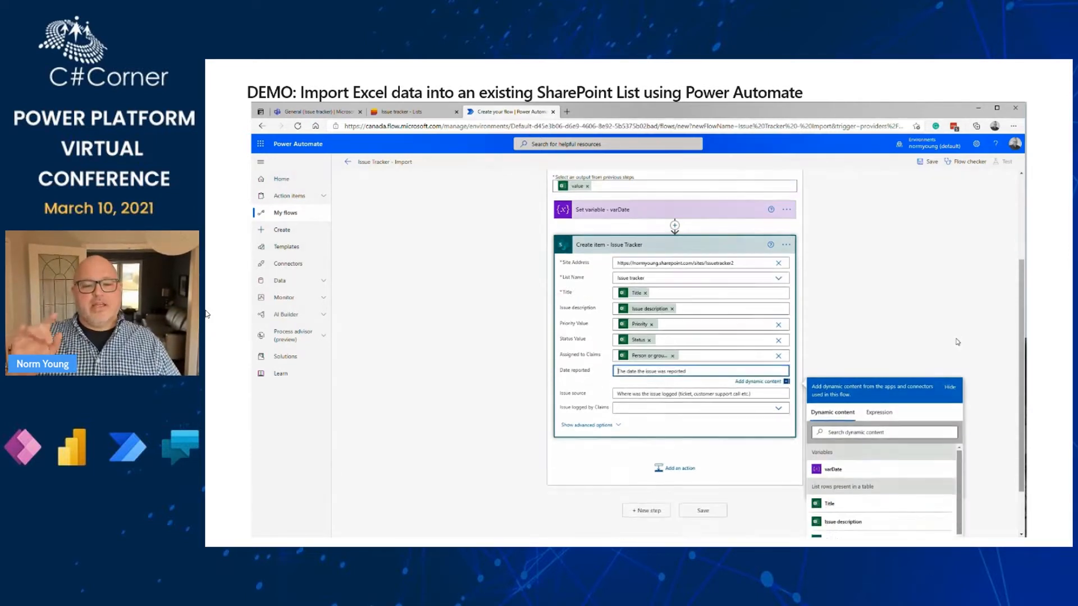
left_click(883, 355)
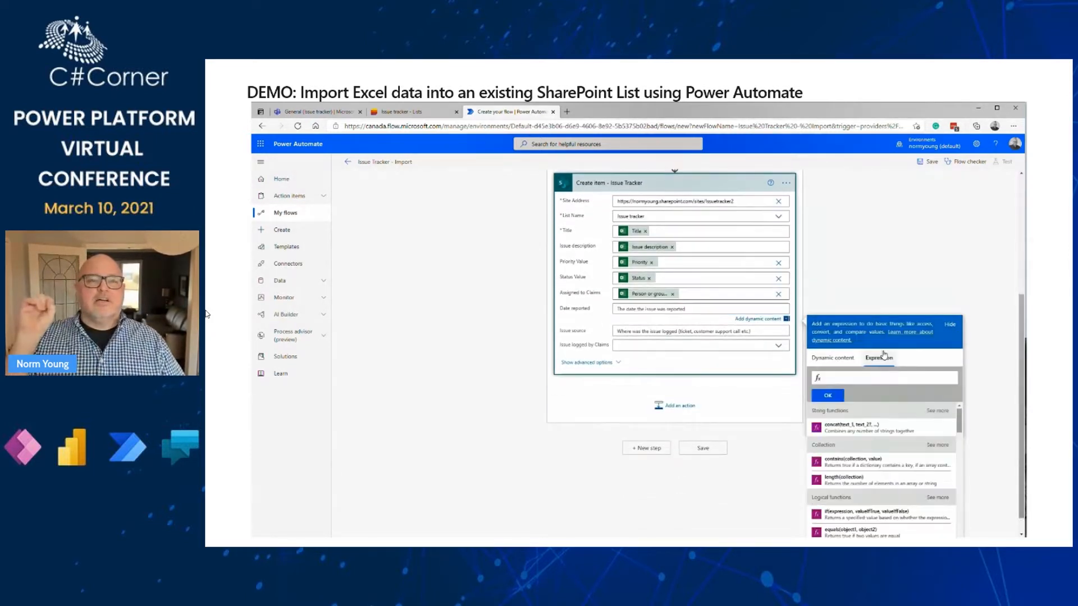
type("addDays")
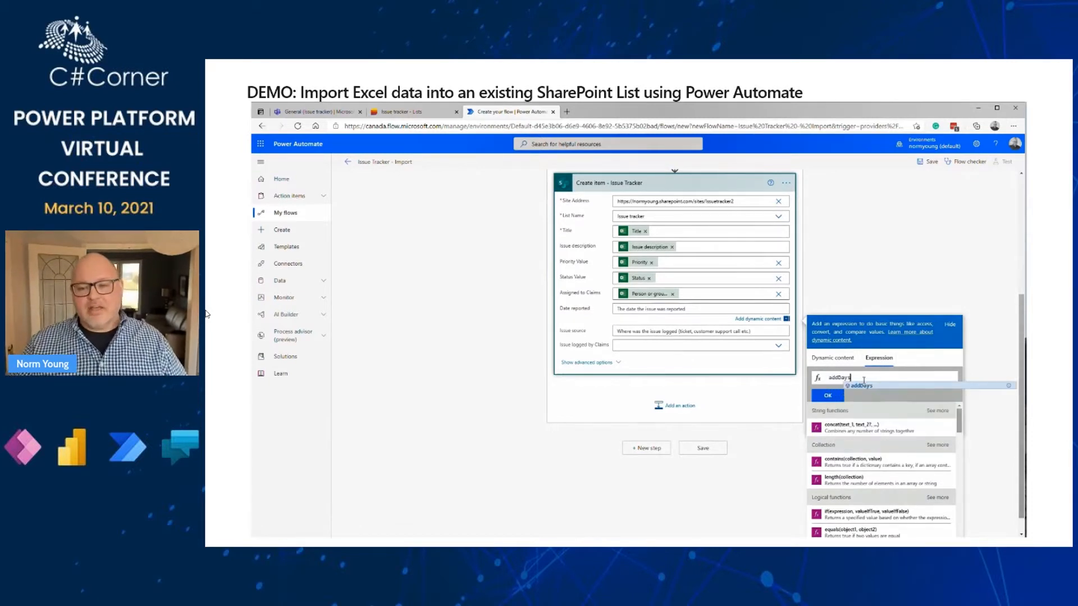
key("Return")
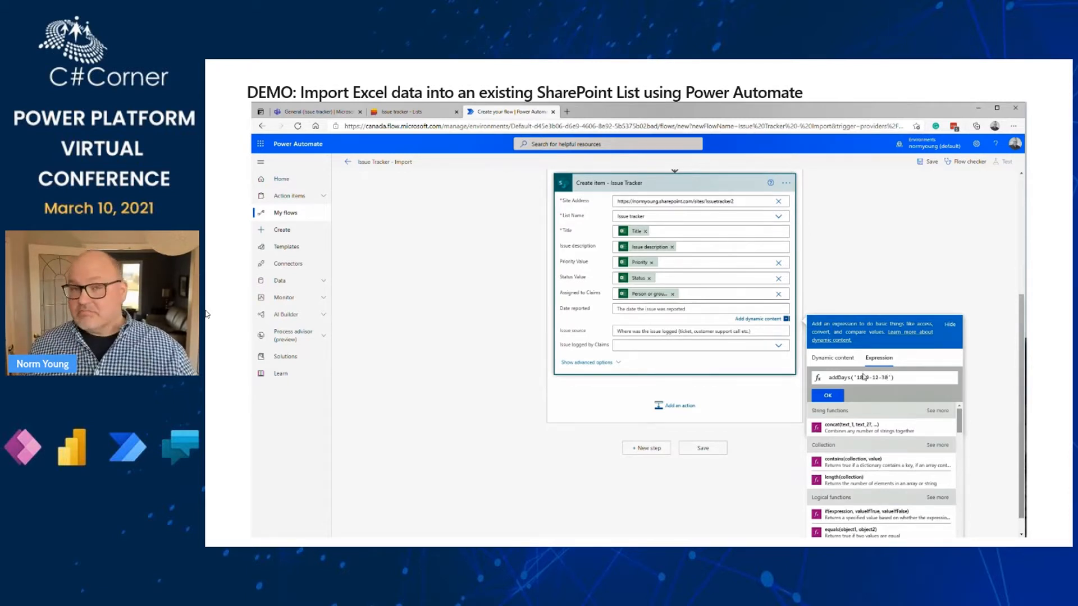
type(", int(")
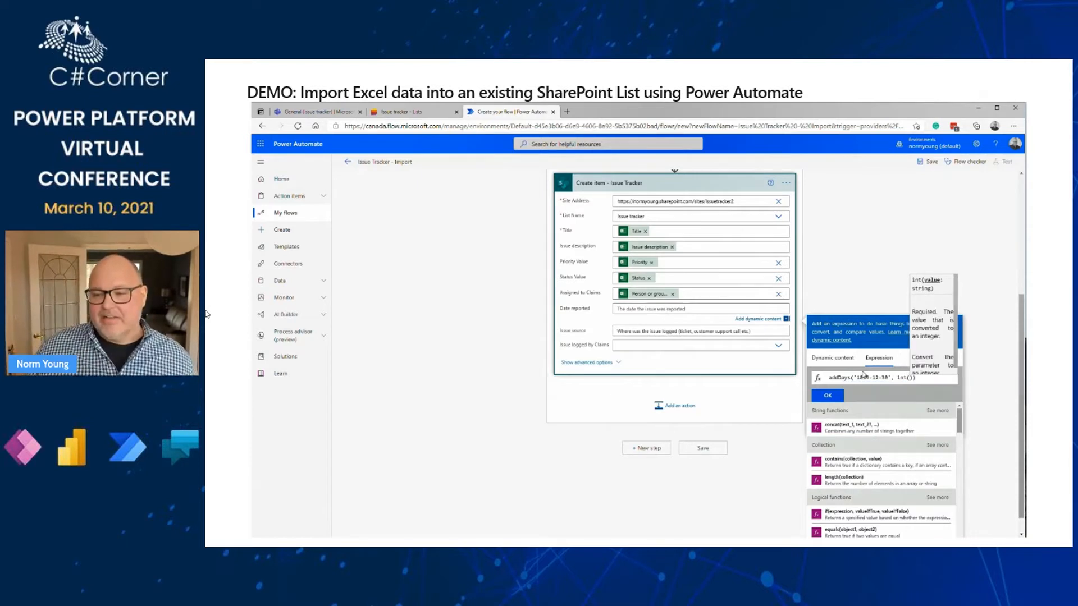
left_click(832, 358)
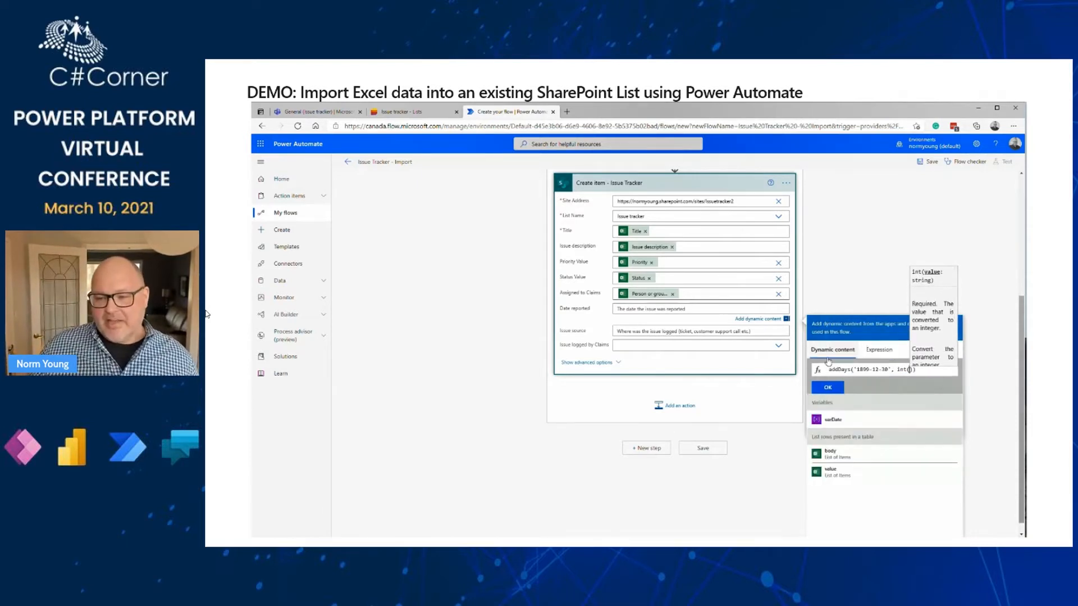
left_click(829, 421)
type("), ")
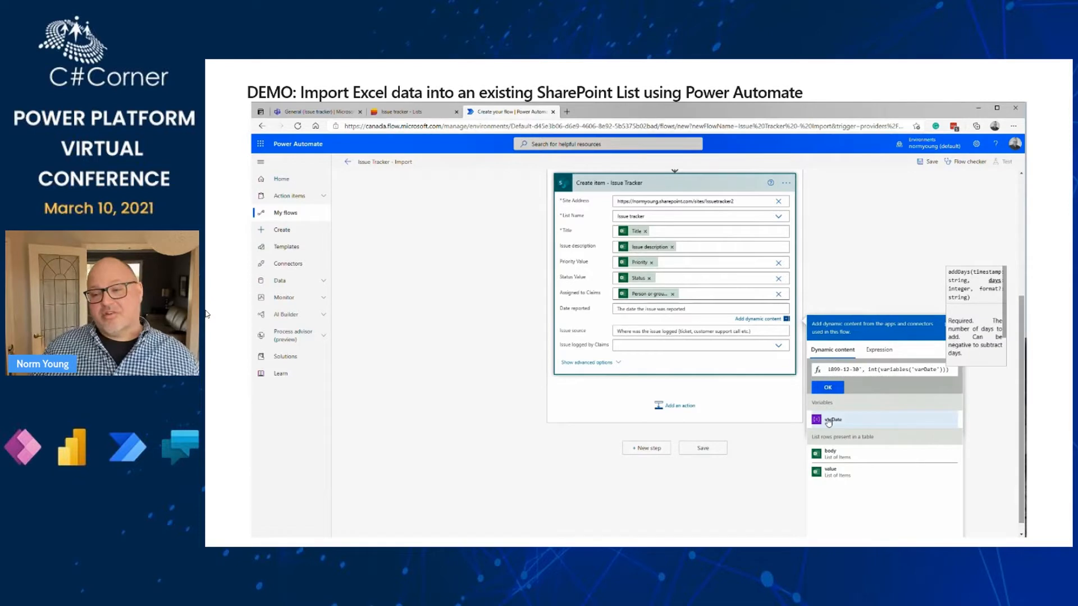
type("'yyyy")
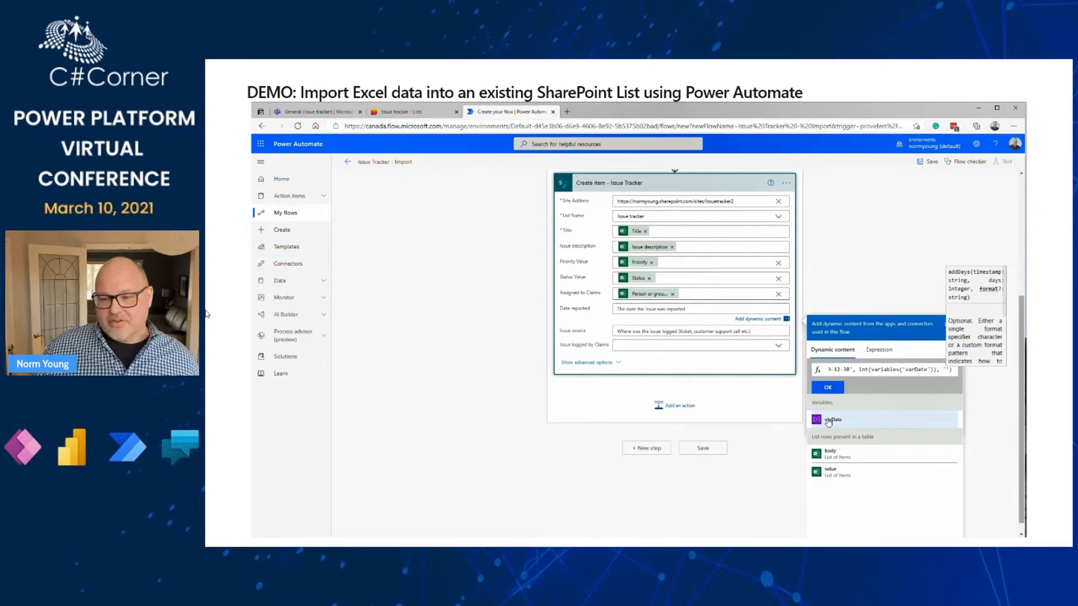
type("-MM-dd")
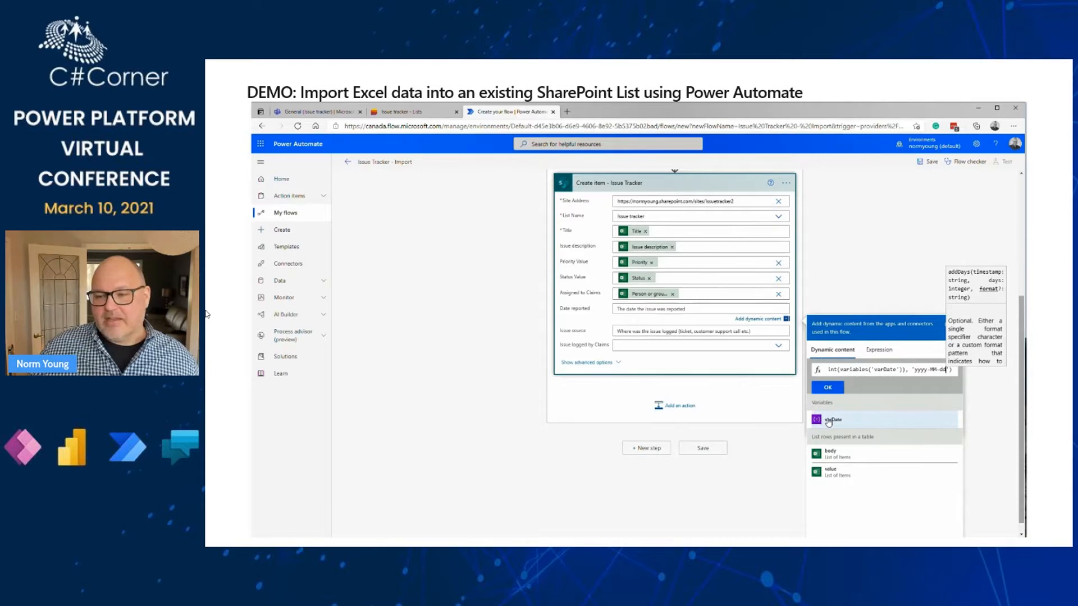
left_click(839, 392)
Map the new item's Issue source field to the Excel column Issue source
left_click(678, 333)
scroll(849, 469, "down", 3)
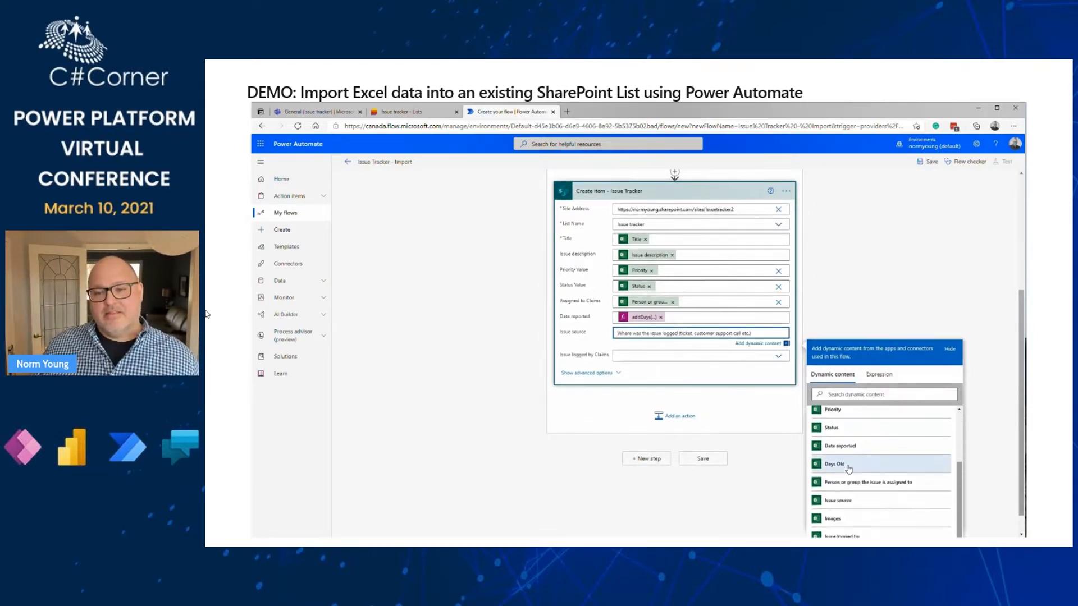
scroll(849, 463, "up", 1)
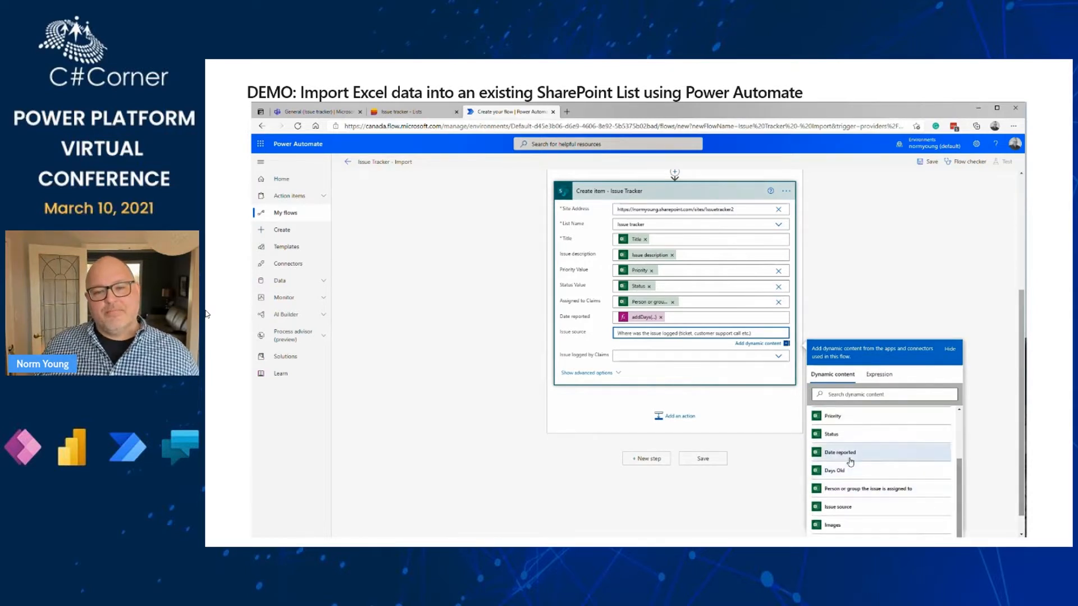
scroll(851, 461, "down", 2)
left_click(867, 394)
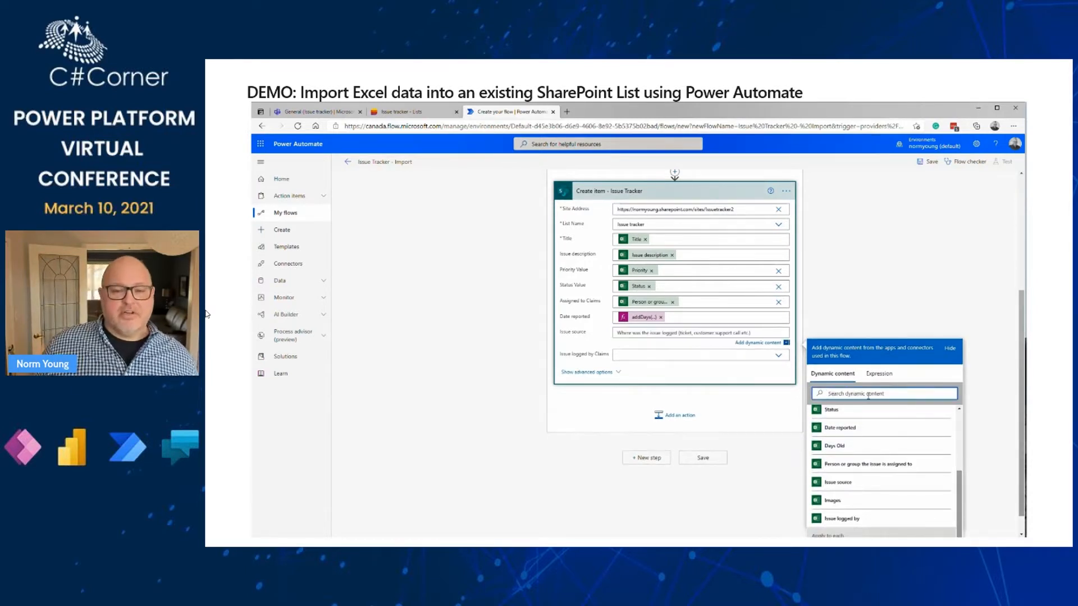
type("sou")
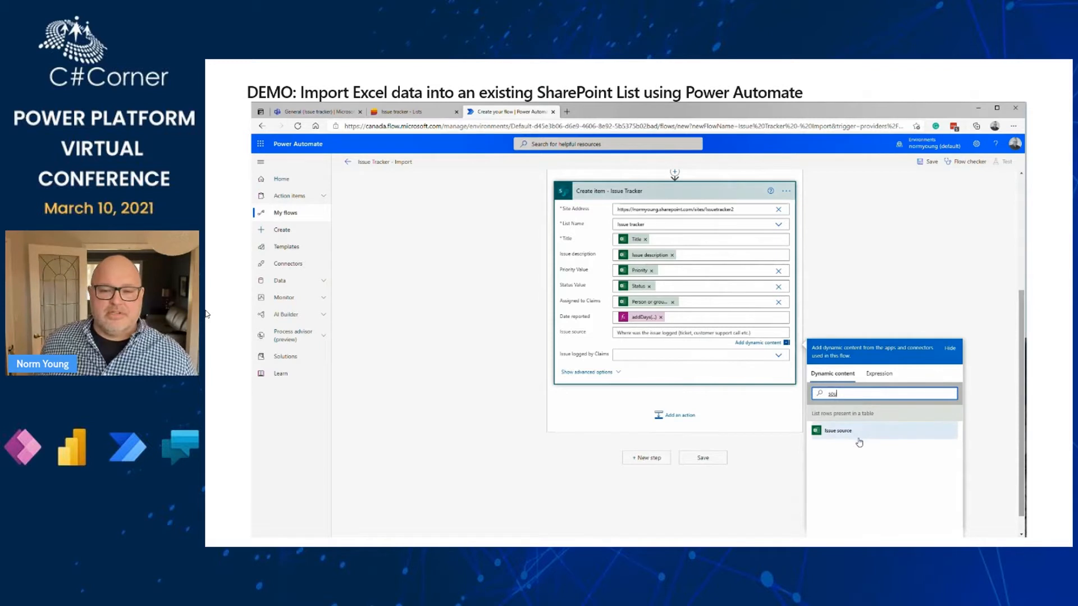
left_click(836, 431)
Set Issue logged by Claims as a custom value mapped to the Excel column Issue logged by
left_click(680, 362)
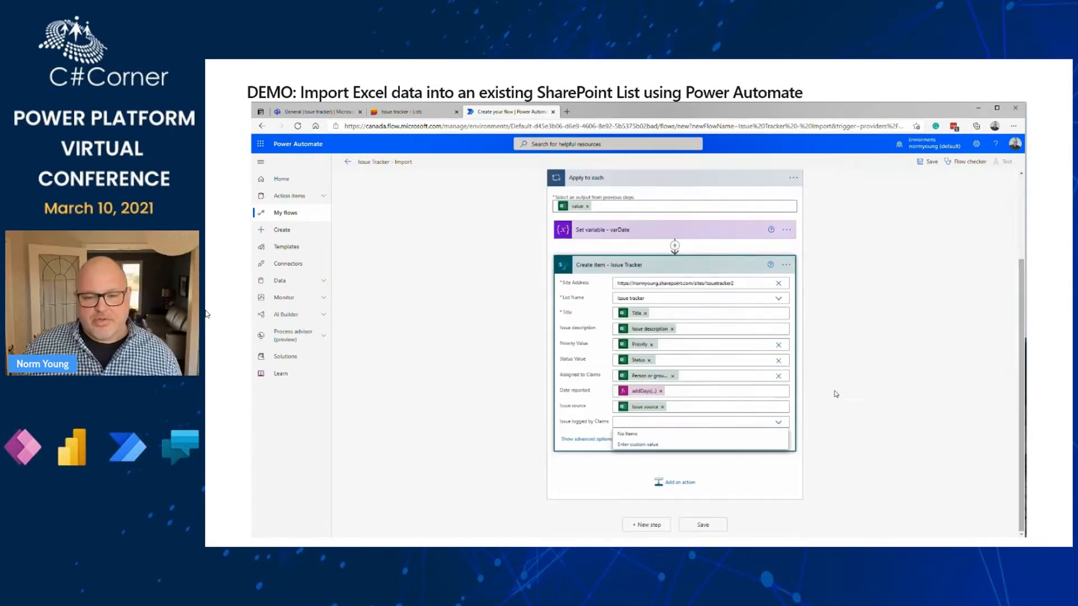
left_click(638, 444)
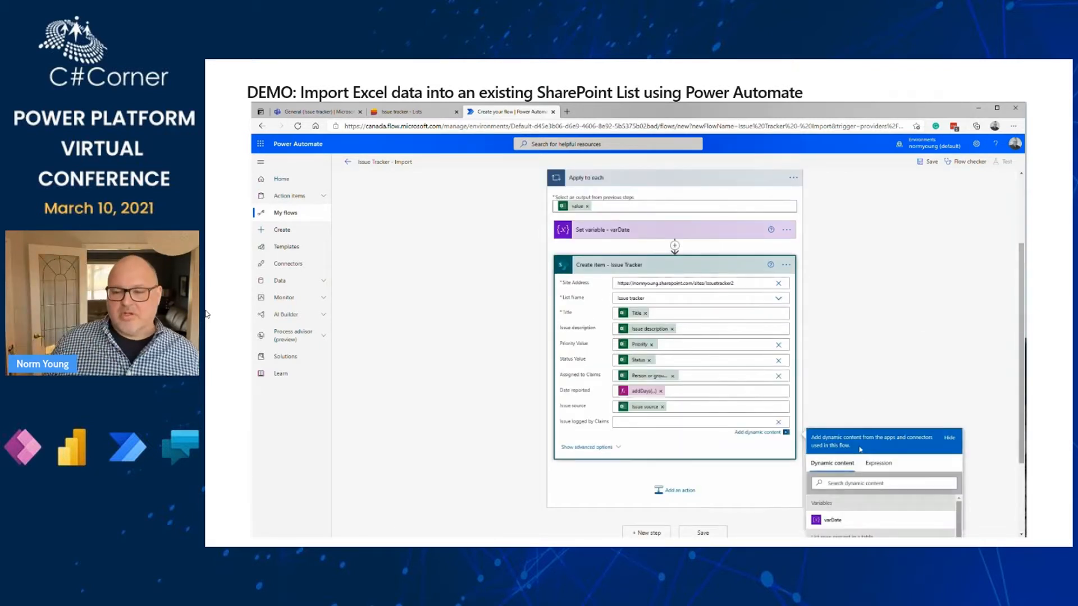
scroll(862, 453, "down", 4)
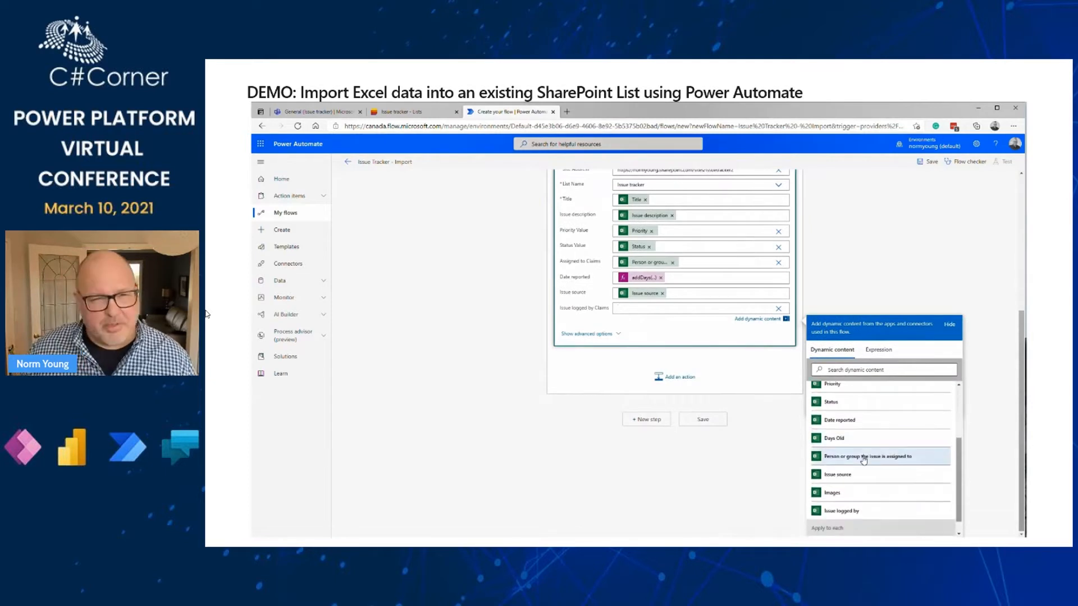
left_click(848, 509)
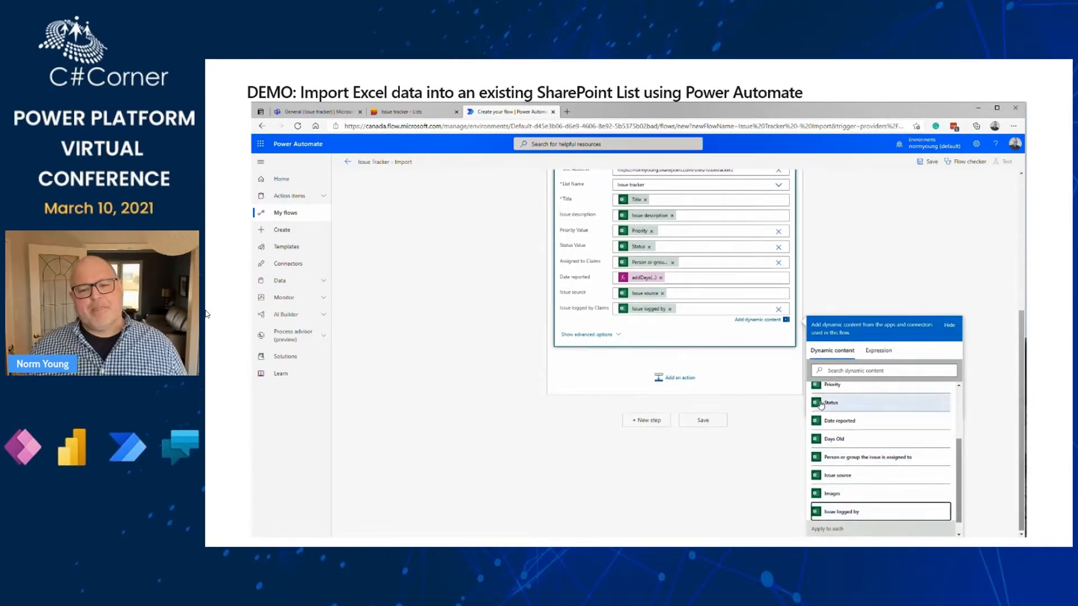
Check the flow for errors and warnings, and save it
left_click(961, 163)
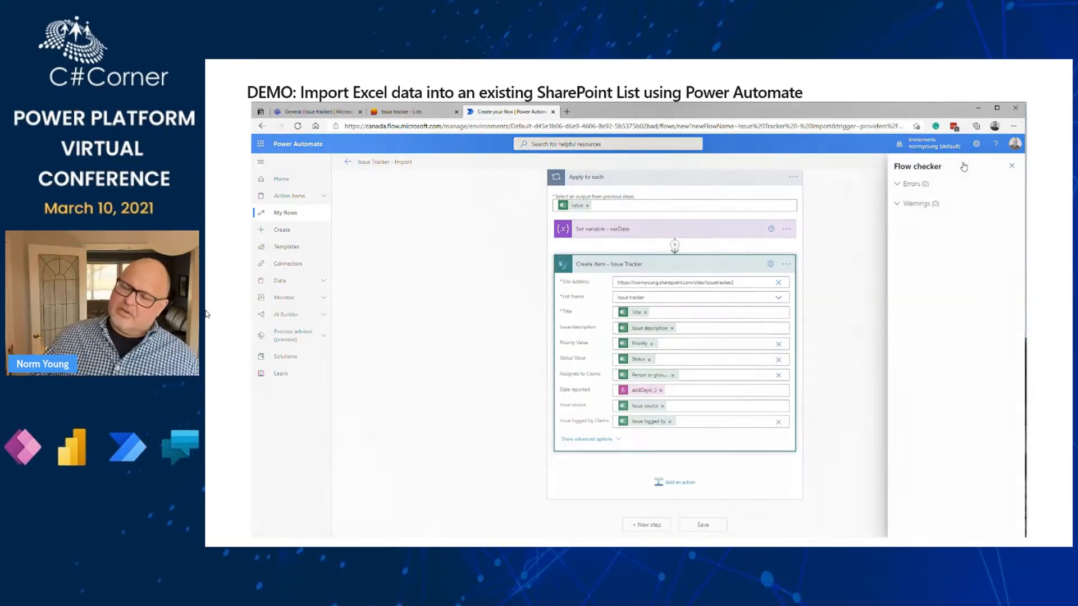
left_click(1011, 165)
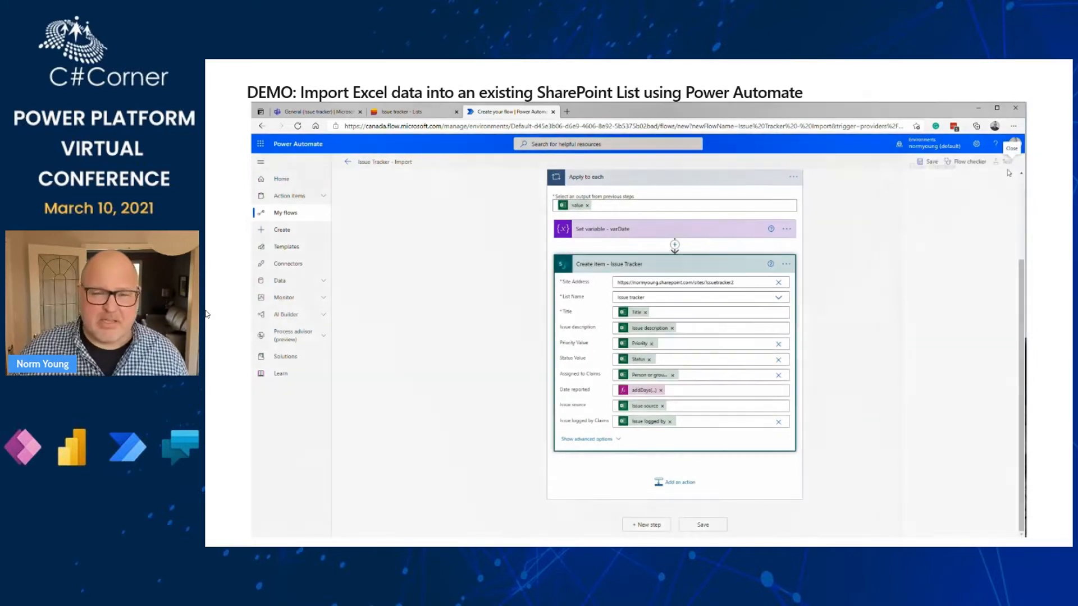
left_click(929, 162)
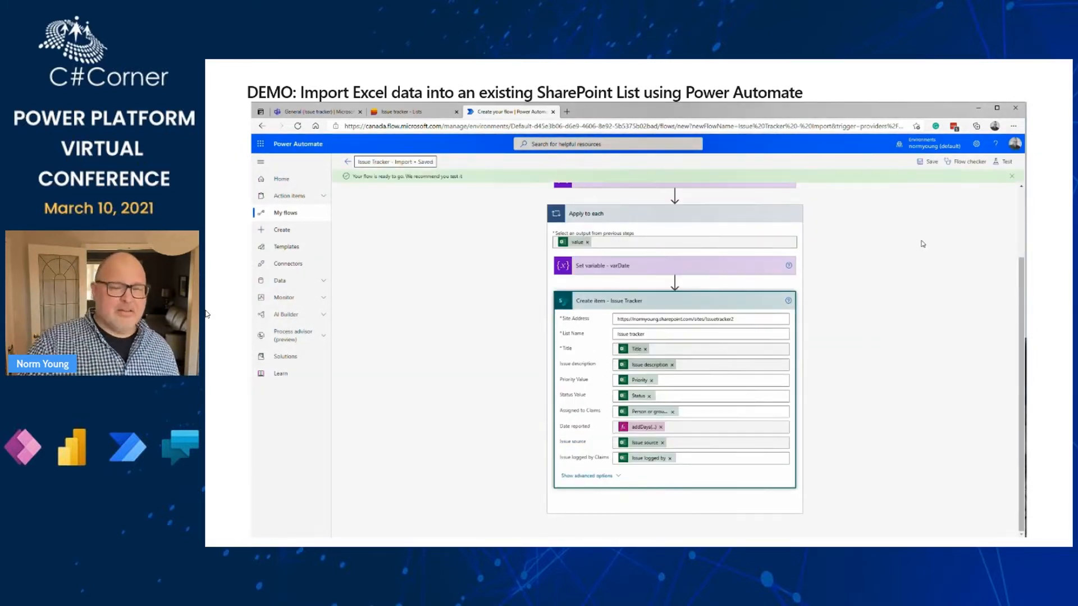
Run a manual test of the flow, viewing the Issue tracker list before and after the run
left_click(410, 111)
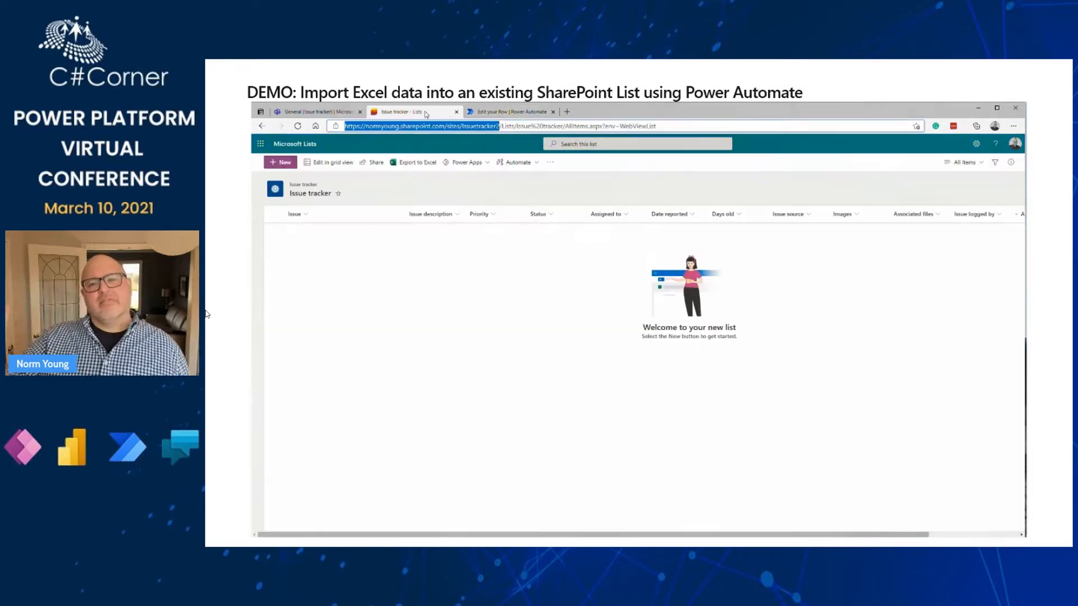
left_click(500, 112)
left_click(1003, 162)
left_click(917, 182)
left_click(910, 523)
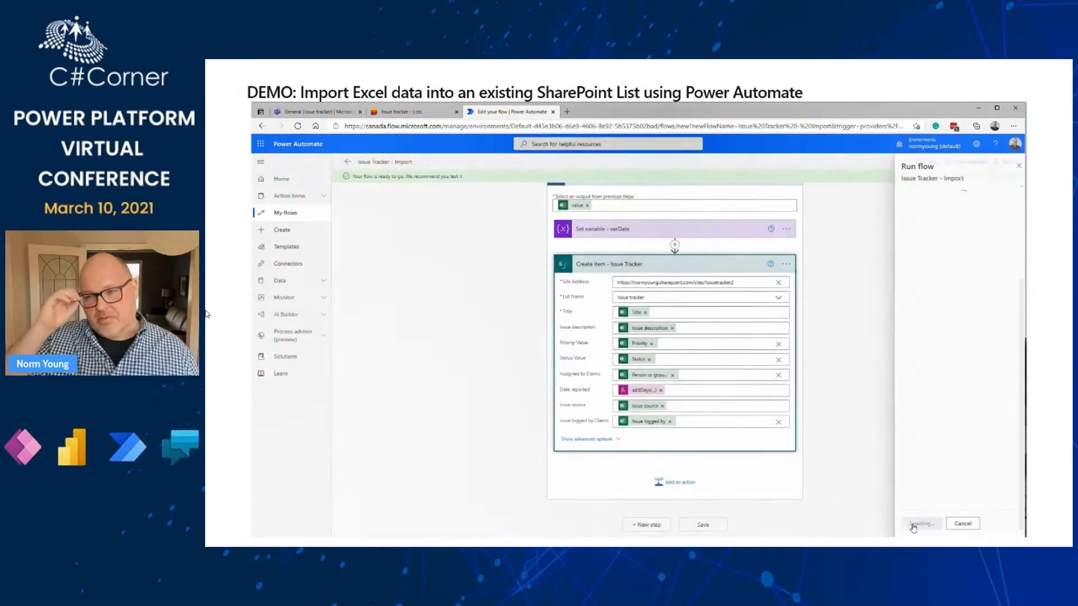
left_click(913, 523)
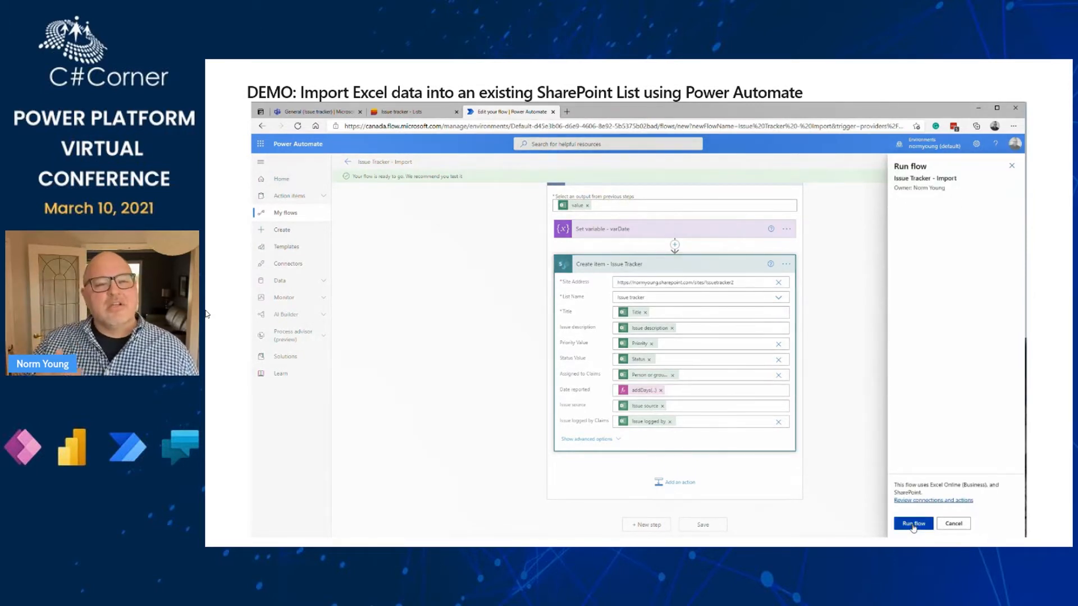
left_click(910, 524)
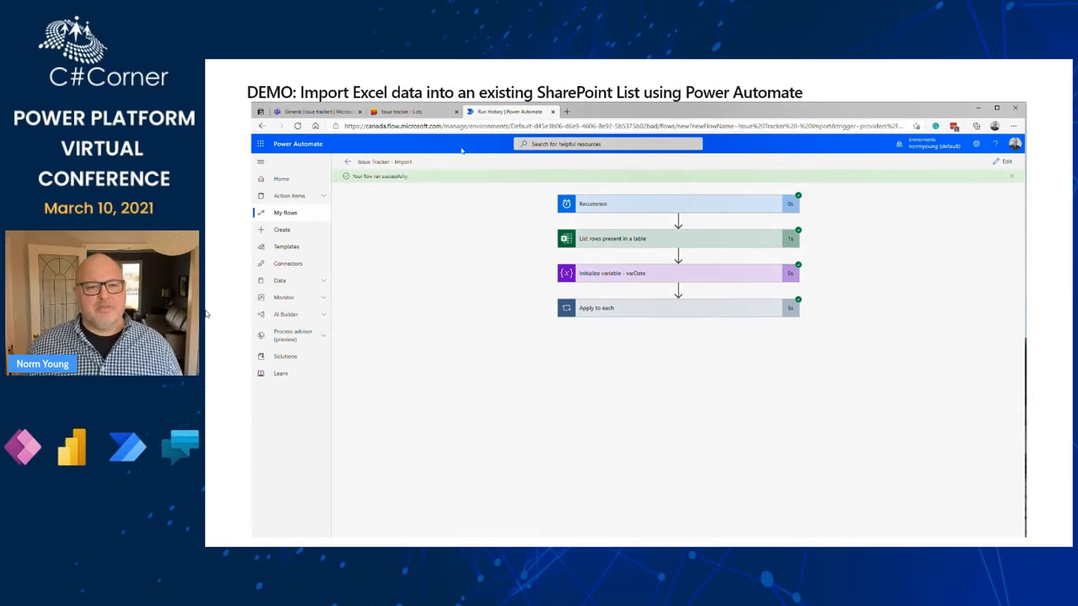
left_click(430, 114)
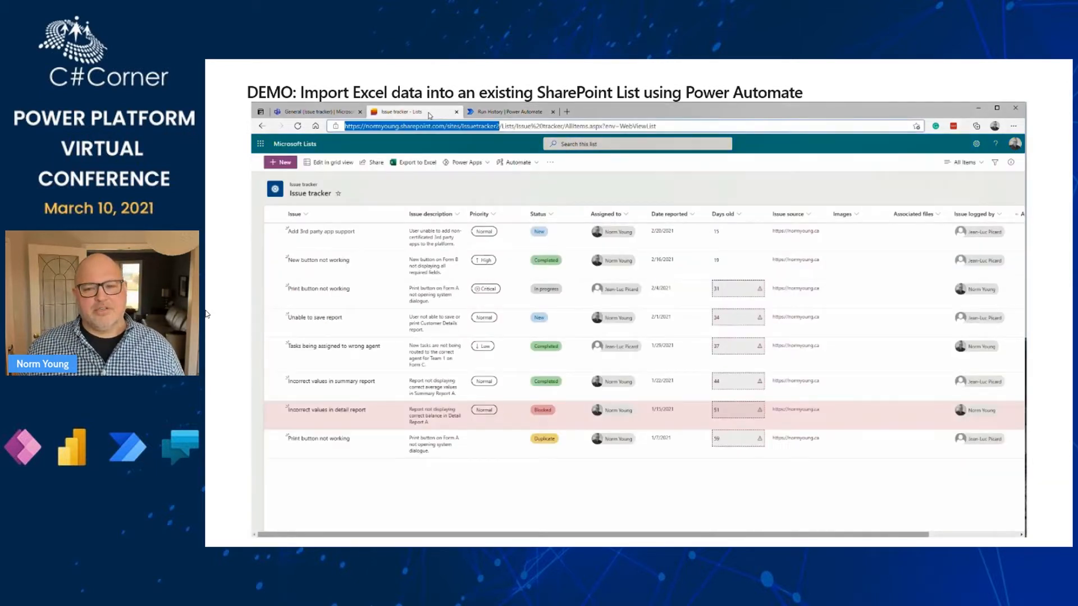